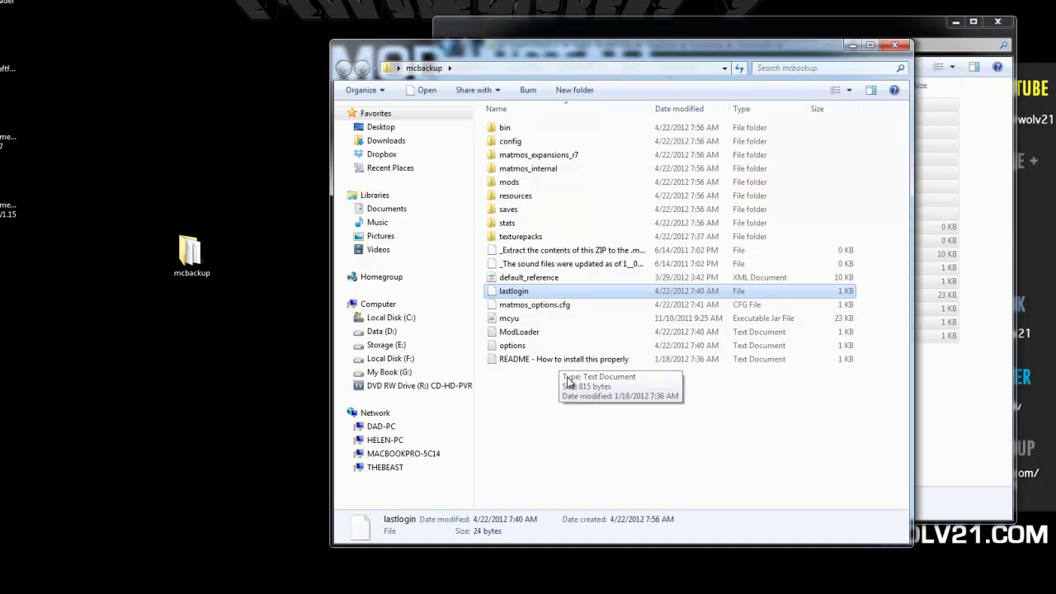
- Check the world saves inside the mcbackup folder and close the backup window
left_click(549, 230)
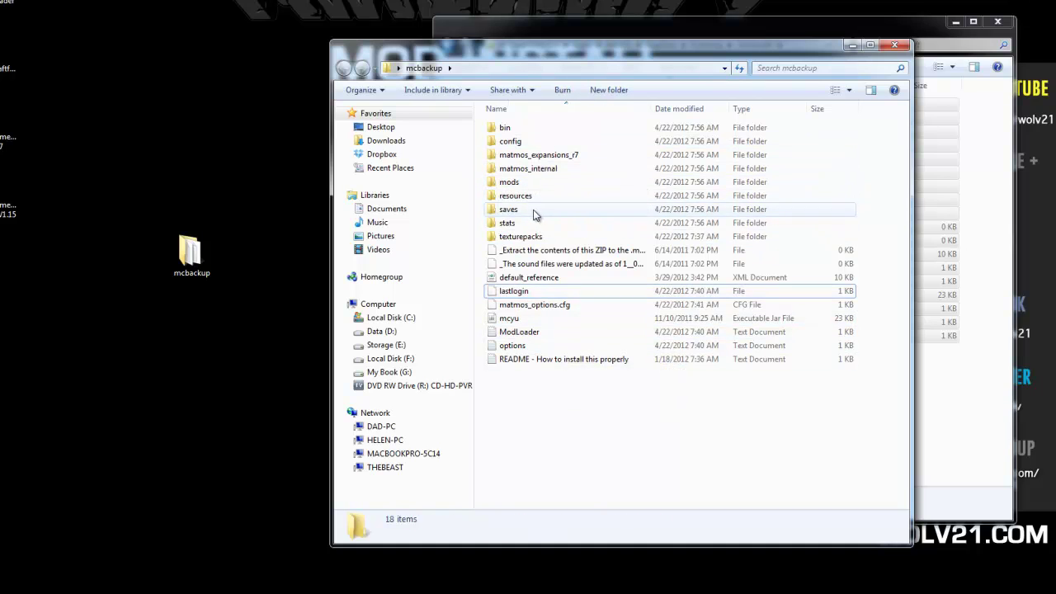
double_click(507, 210)
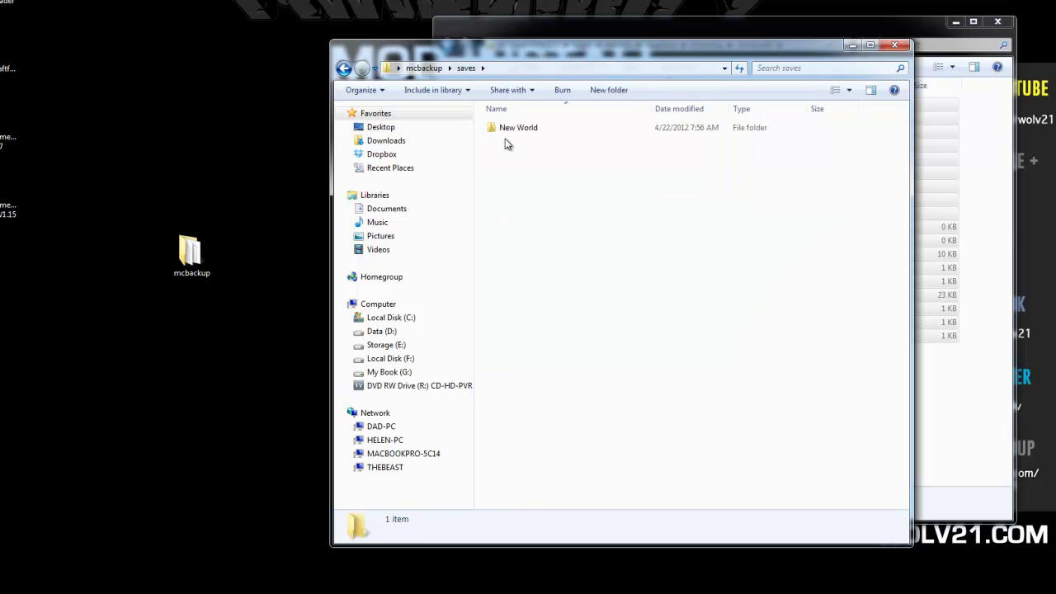
key("BackSpace")
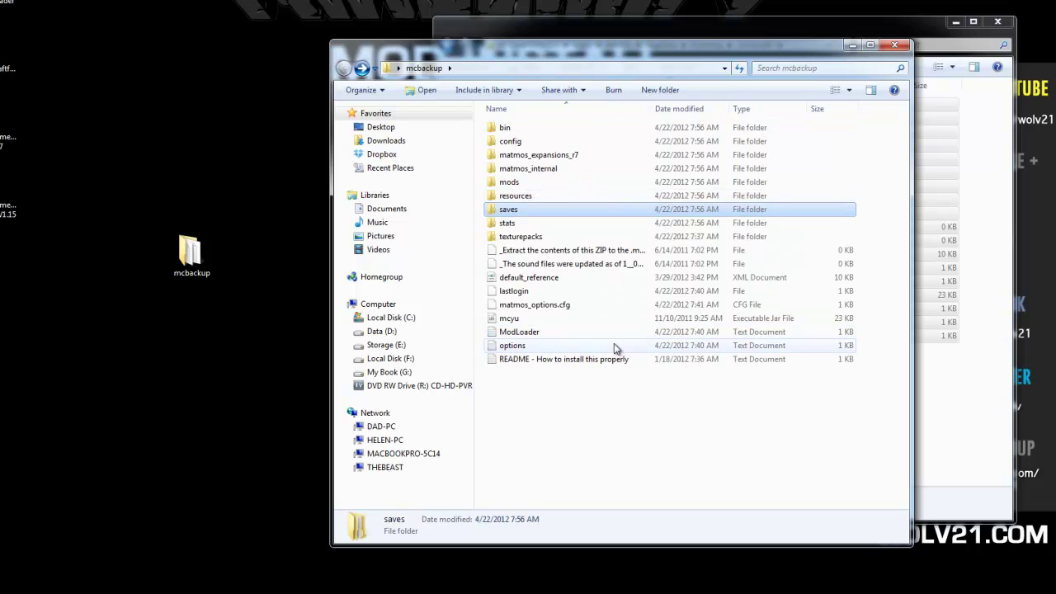
left_click(895, 45)
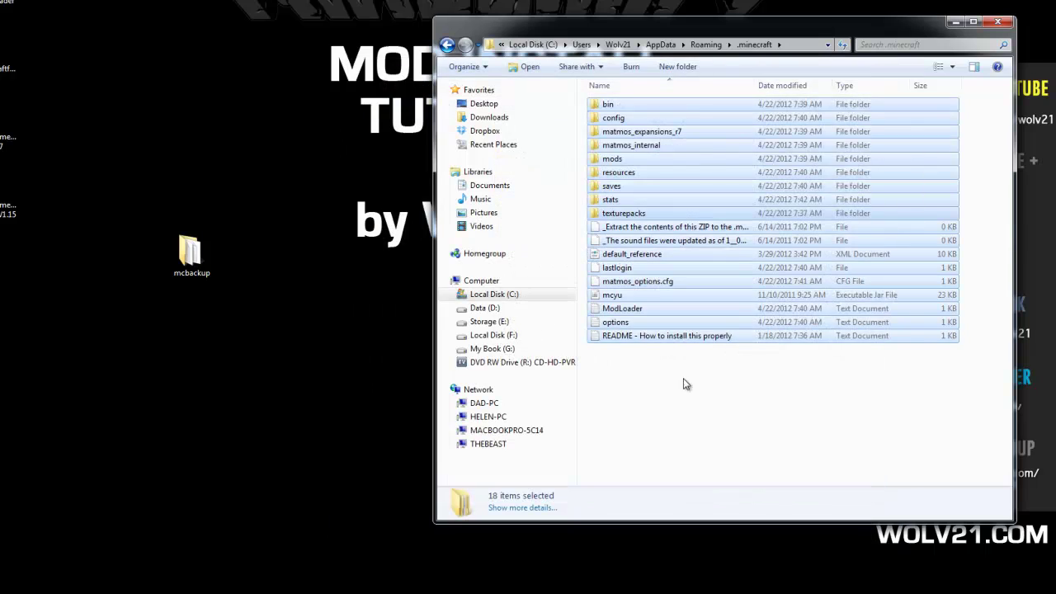
- Permanently delete everything in the .minecraft folder except the lastlogin file
left_click(685, 385)
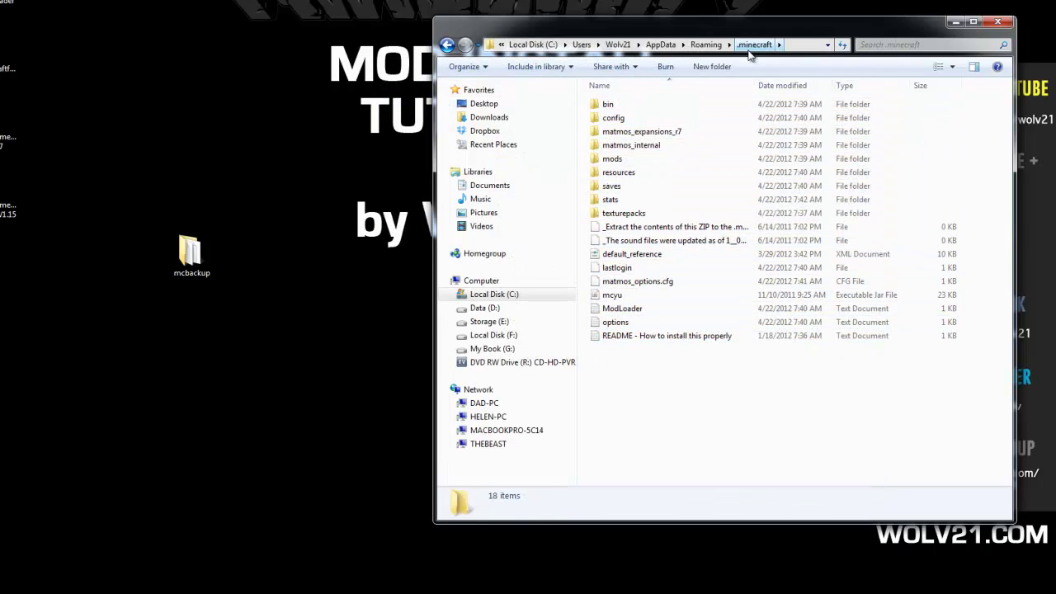
key("ctrl+a")
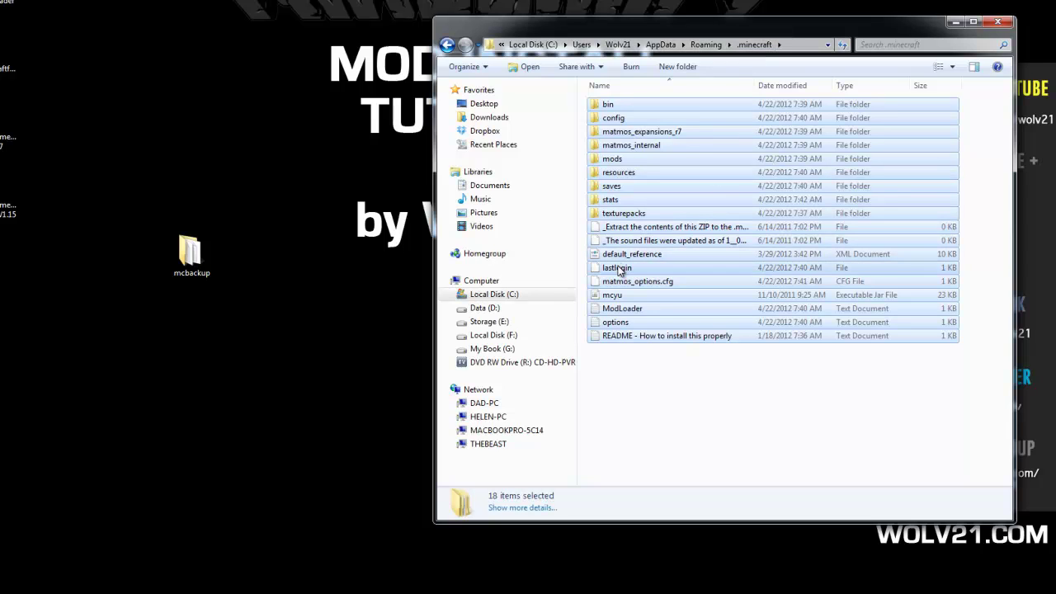
left_click(618, 270, "ctrl")
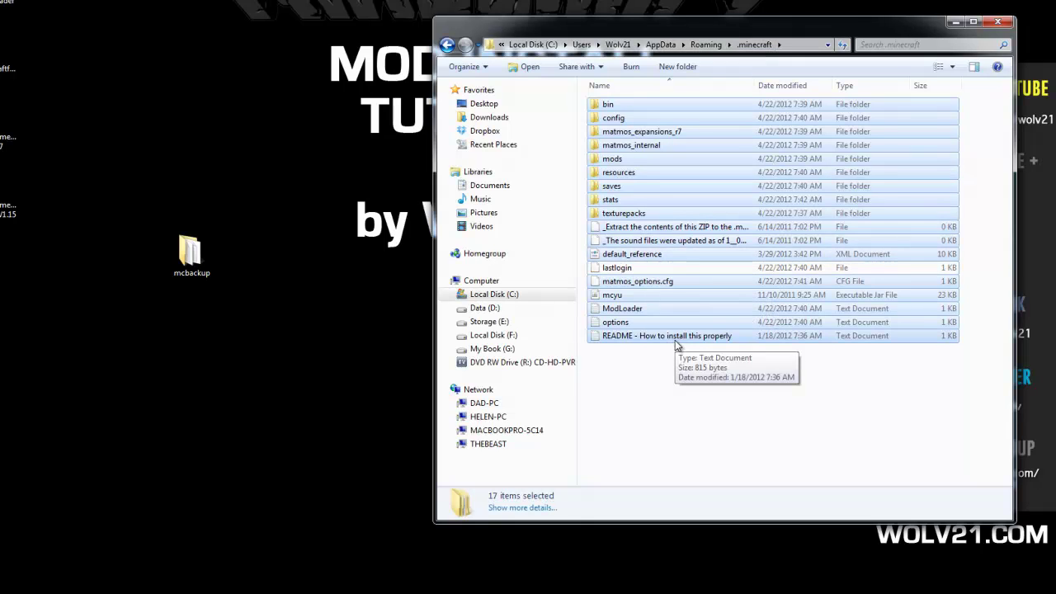
key("shift+Delete")
key("Return")
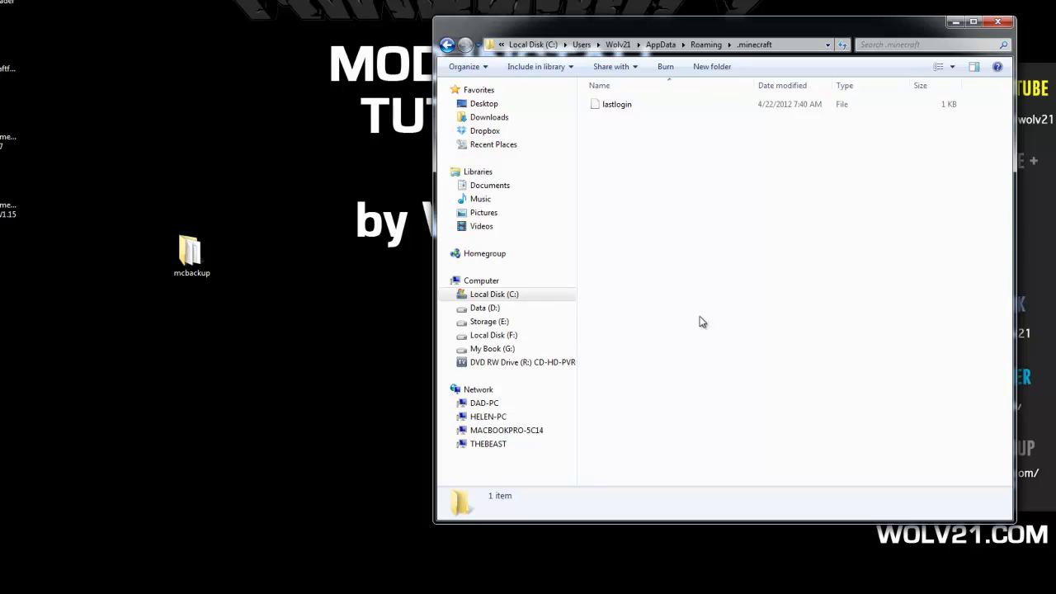
- Launch Minecraft from the desktop shortcut and log in to regenerate its game files, and quit at the title screen
left_click_drag(689, 20, 511, 36)
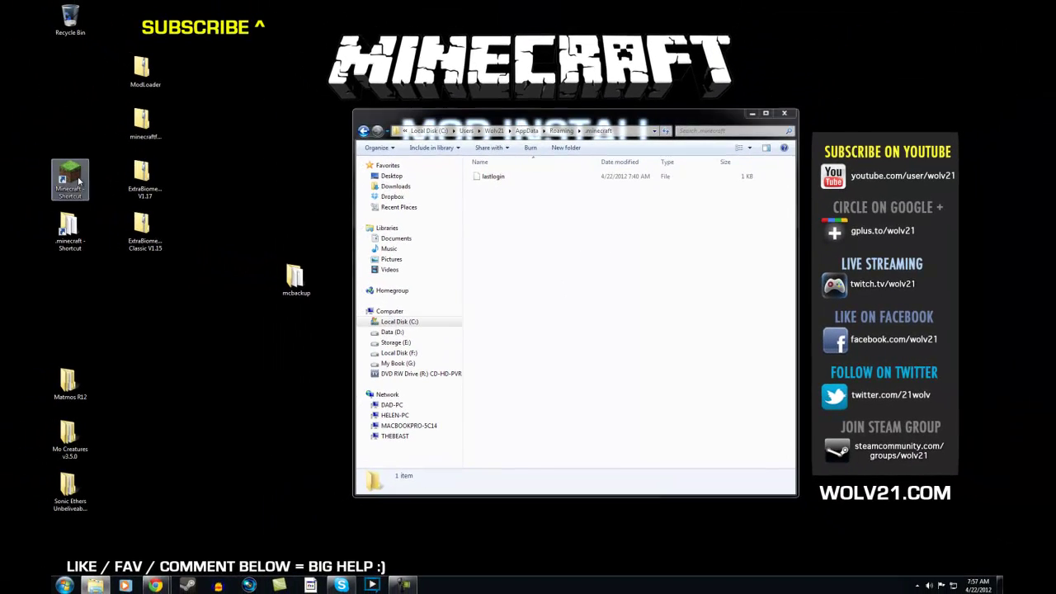
double_click(70, 177)
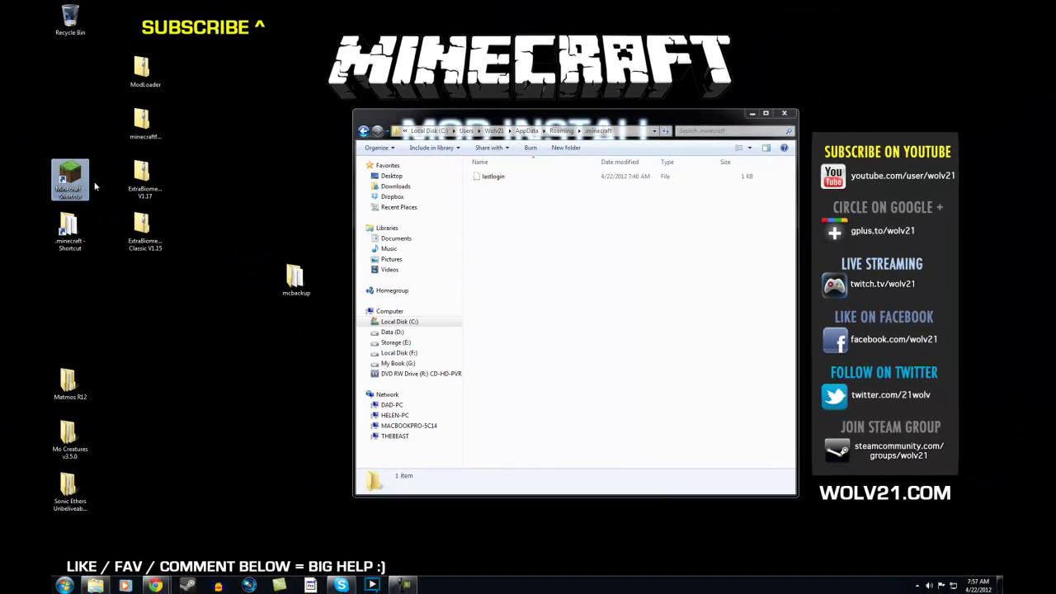
left_click(717, 390)
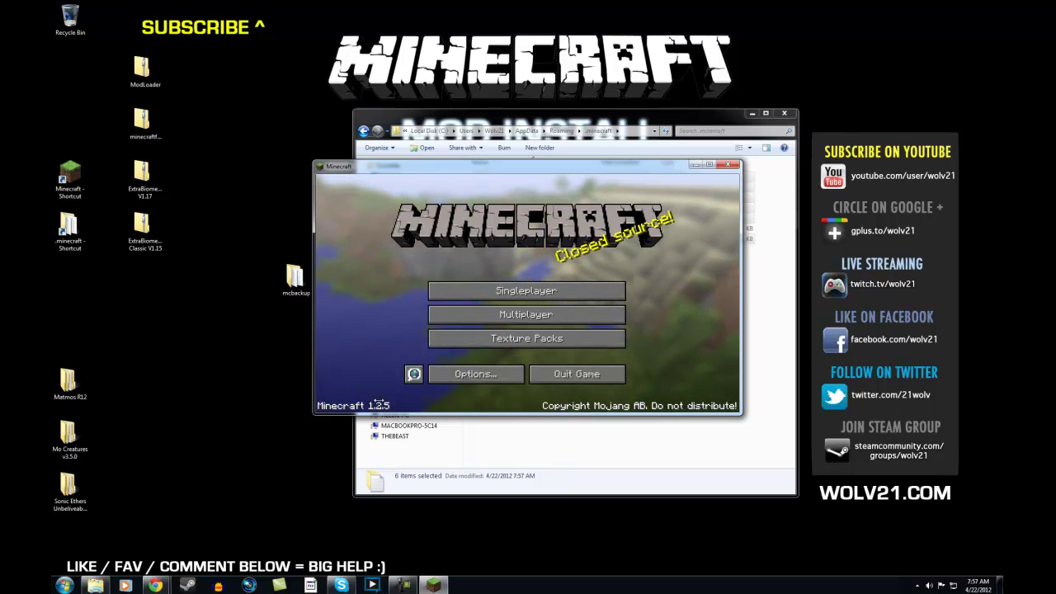
left_click(568, 376)
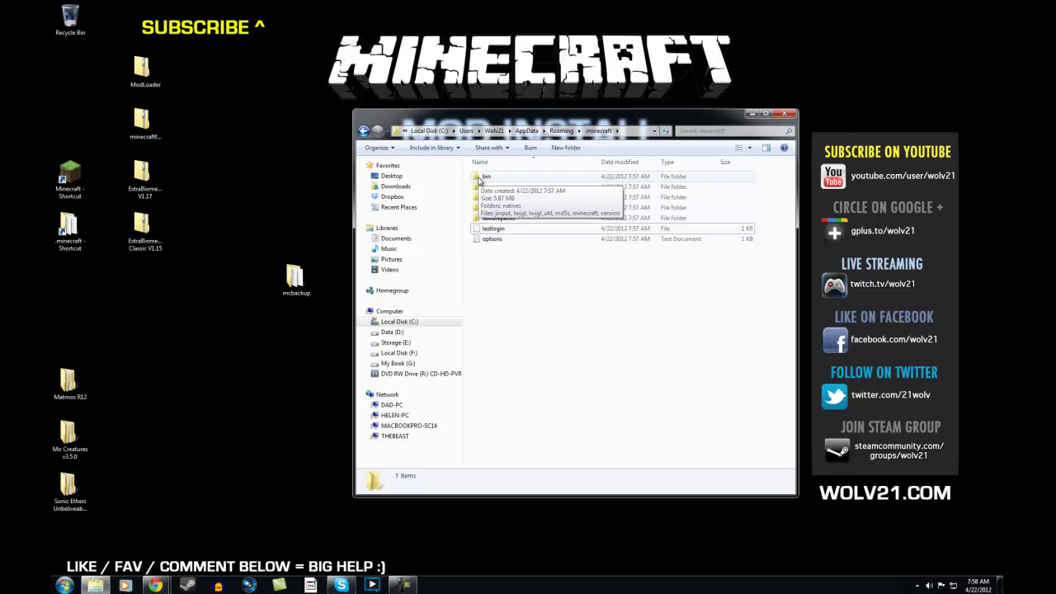
- Open the minecraft jar from the .minecraft bin folder as a 7-Zip archive and place its window beside the folder
double_click(480, 178)
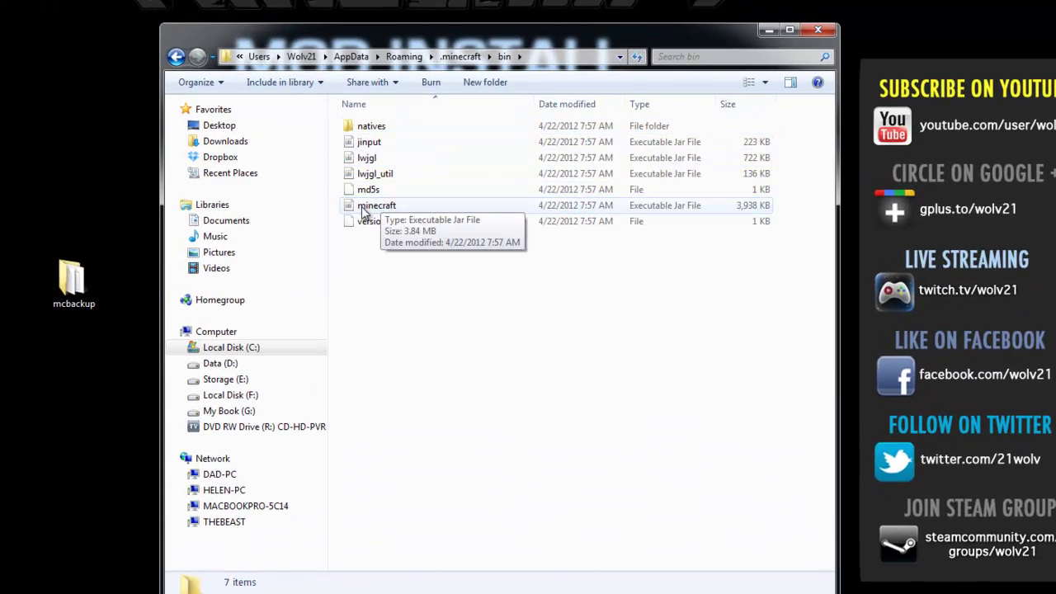
right_click(363, 213)
mouse_move(518, 239)
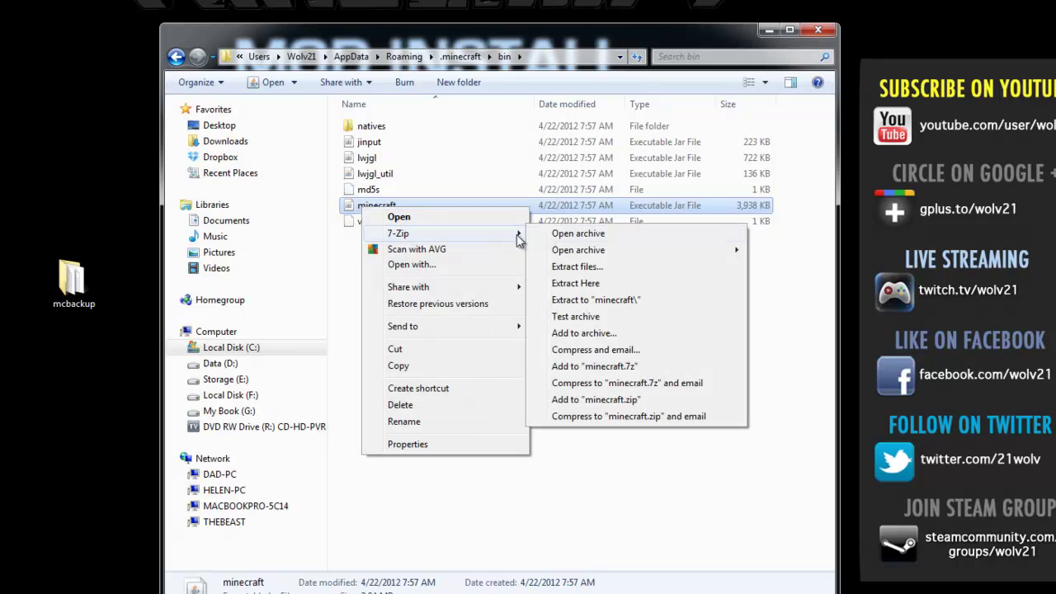
left_click(569, 234)
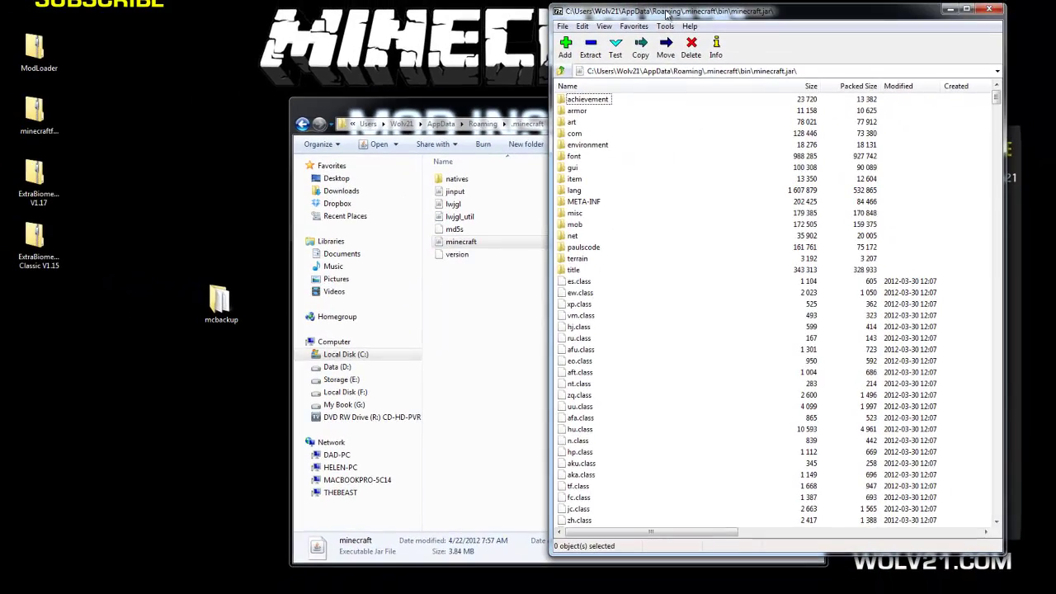
left_click_drag(667, 17, 681, 22)
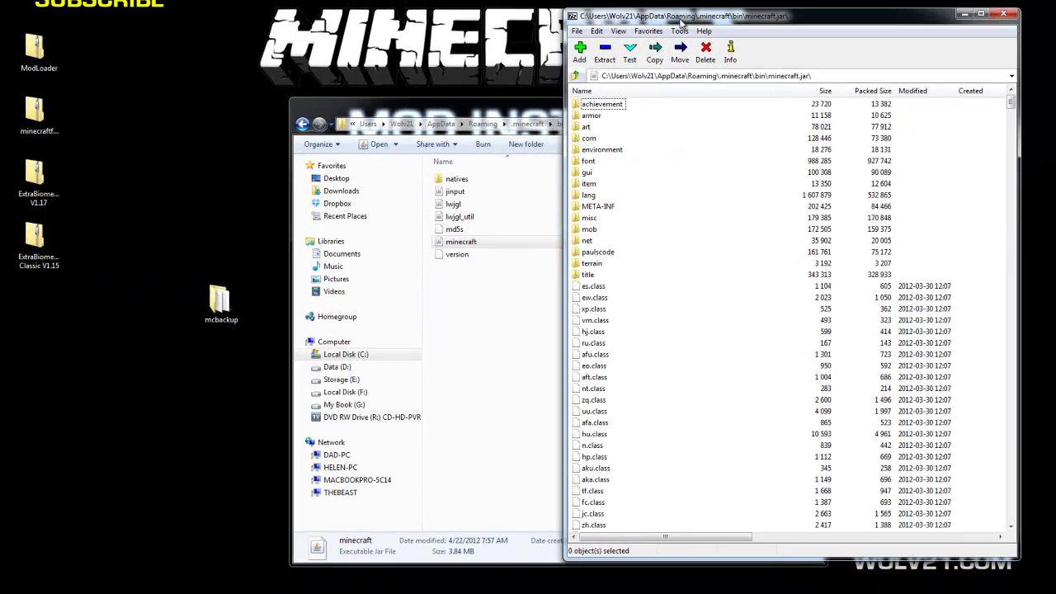
- Delete the META-INF folder from the minecraft.jar archive
left_click(596, 208)
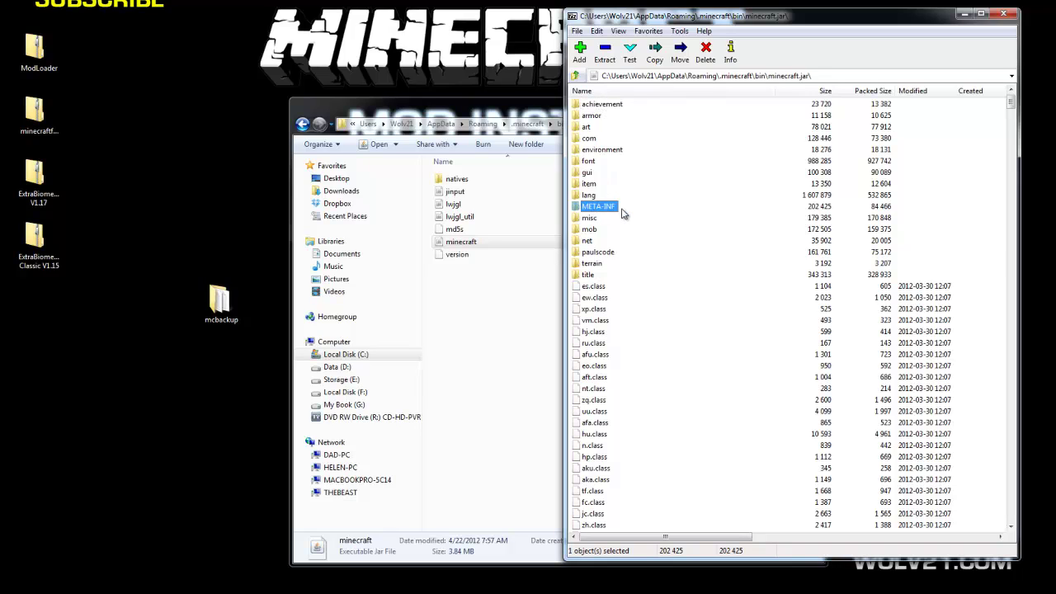
key("Delete")
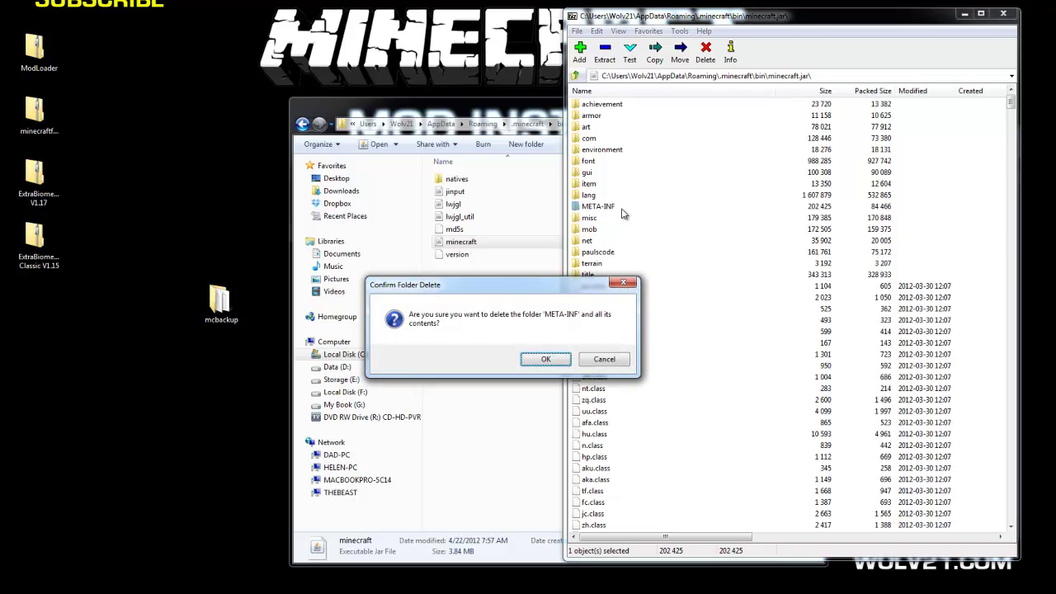
key("Return")
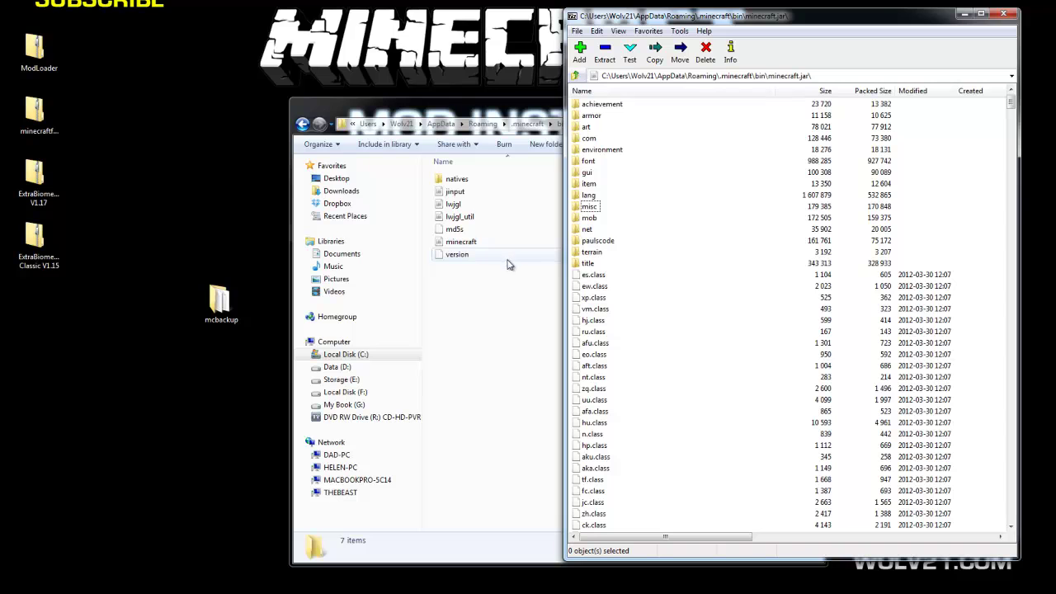
- Switch to the browser and review the ExtraBiomesXL topic's download options and required mods for Minecraft 1.2.5
key("alt+Tab")
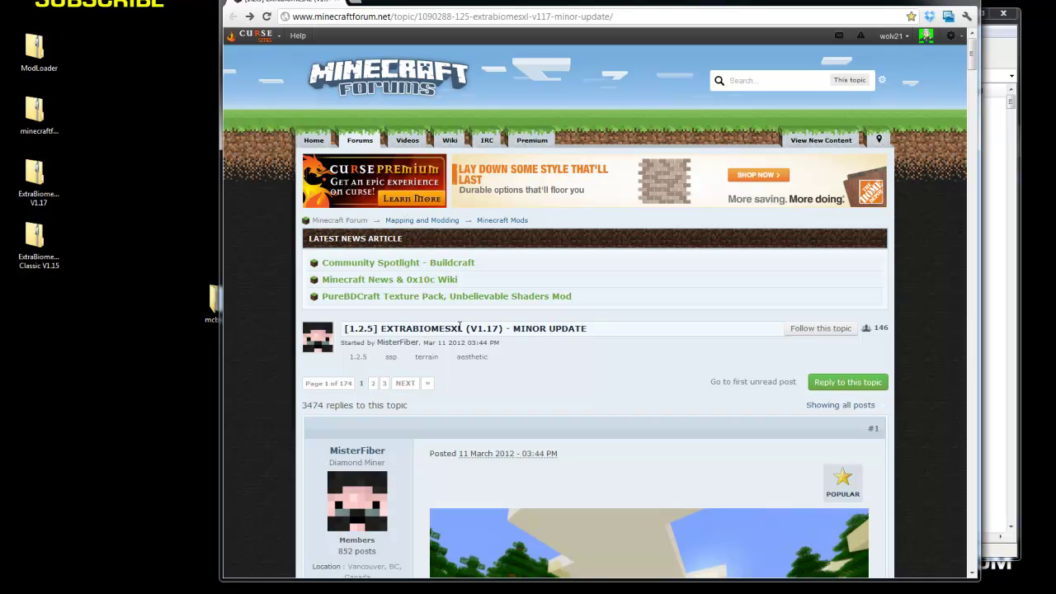
scroll(462, 327, "down", 8)
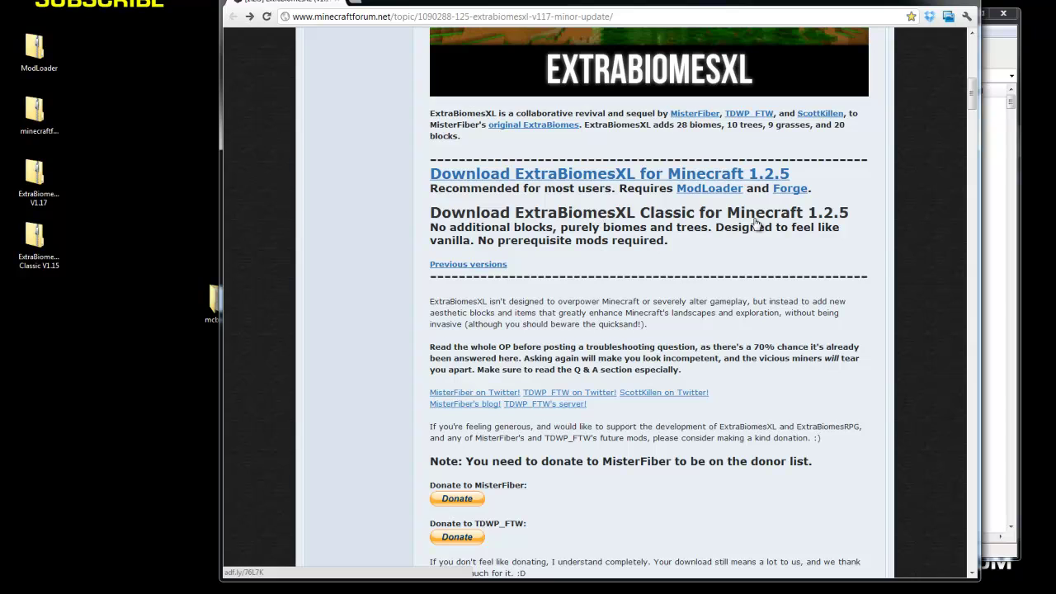
left_click(684, 220)
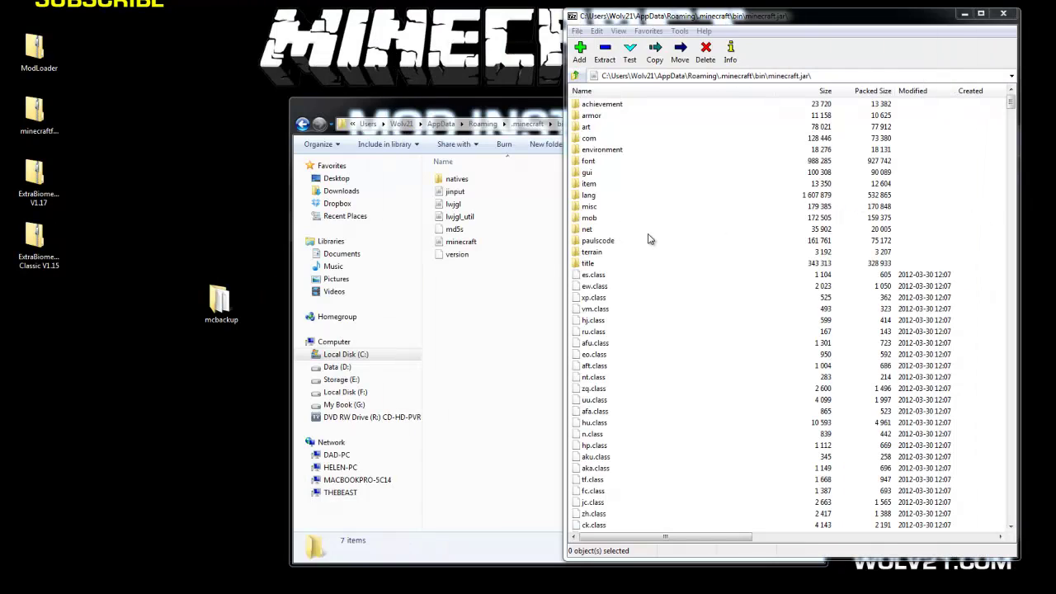
- Open ModLoader.zip in 7-Zip, copy all its files into minecraft.jar, and close the ModLoader archive
right_click(43, 58)
mouse_move(116, 107)
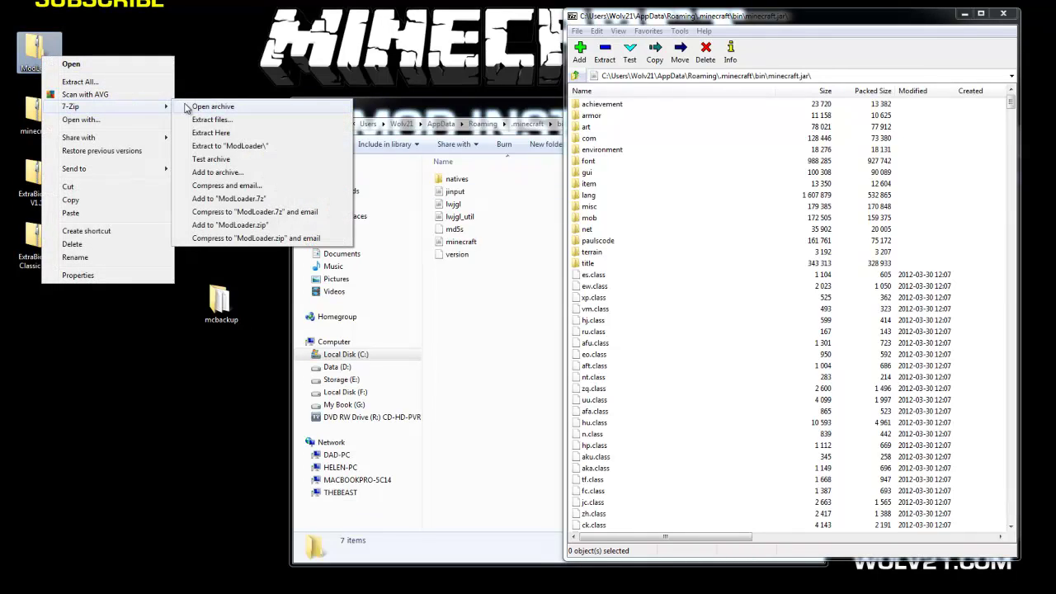
left_click(186, 108)
left_click_drag(615, 28, 159, 30)
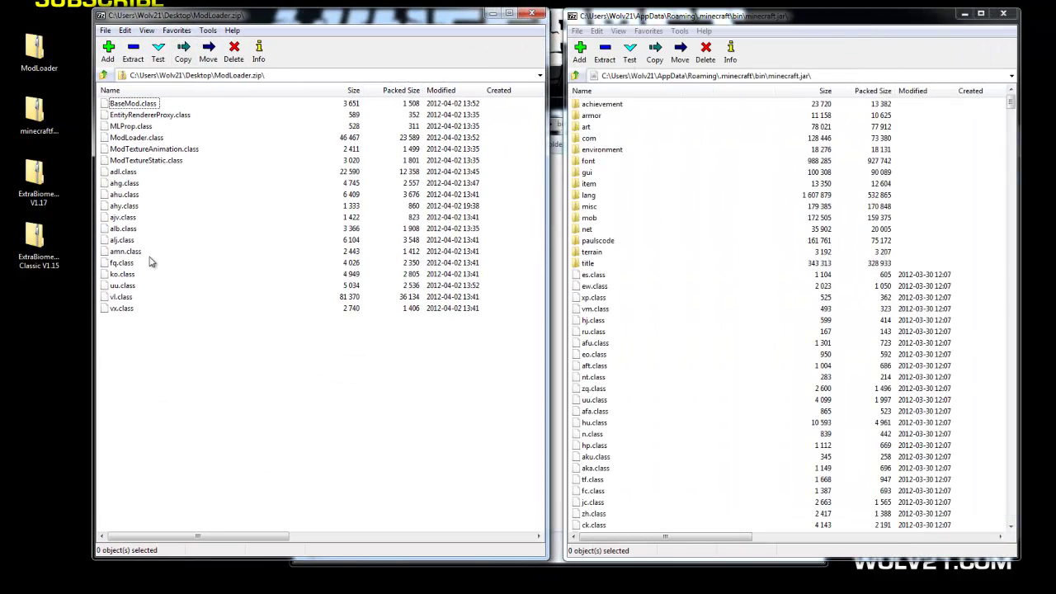
key("ctrl+a")
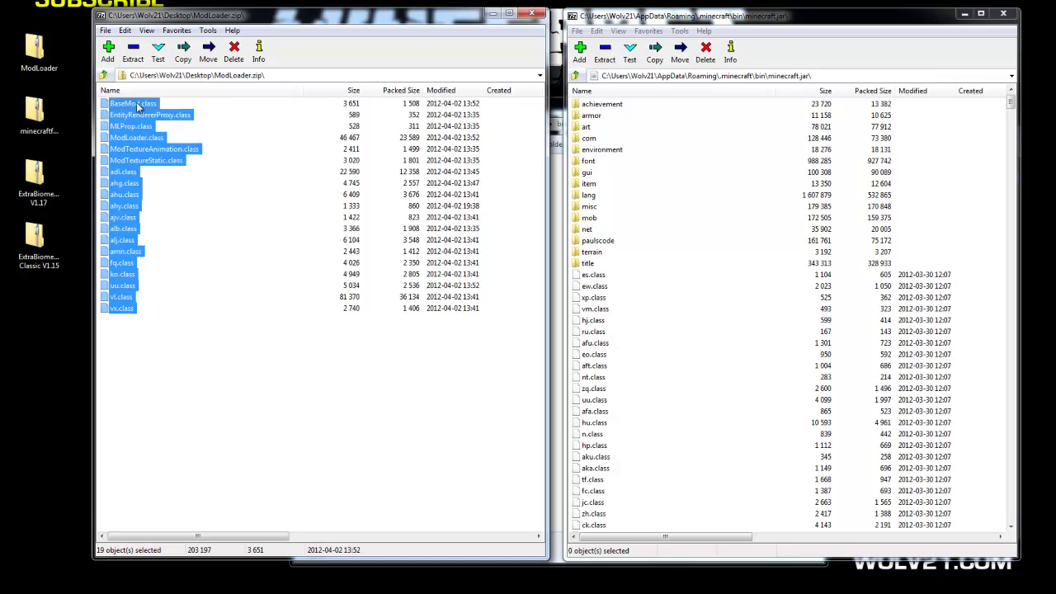
left_click_drag(138, 103, 637, 381)
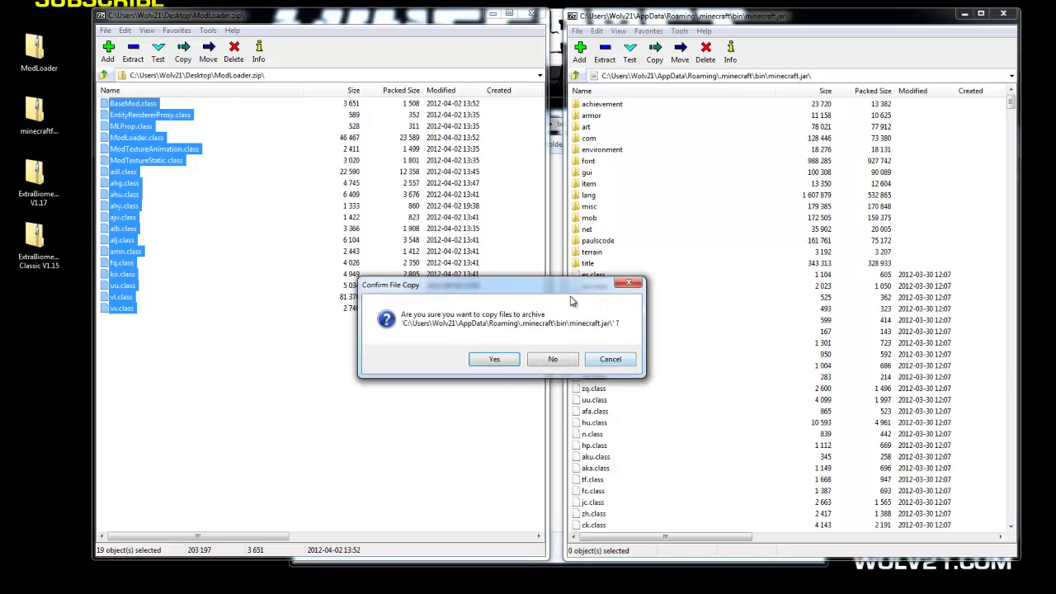
left_click(493, 358)
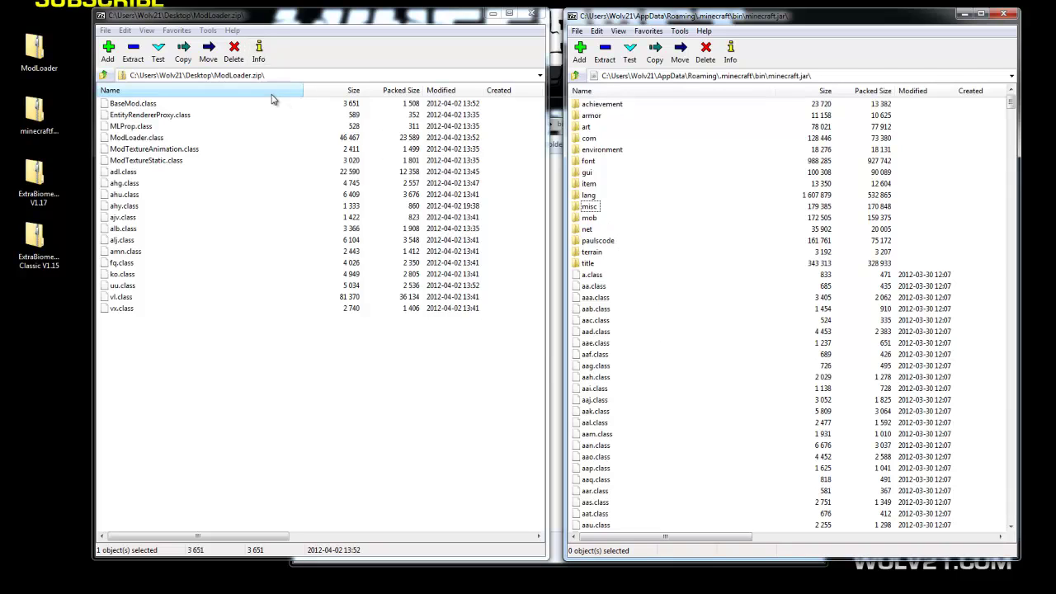
left_click(531, 14)
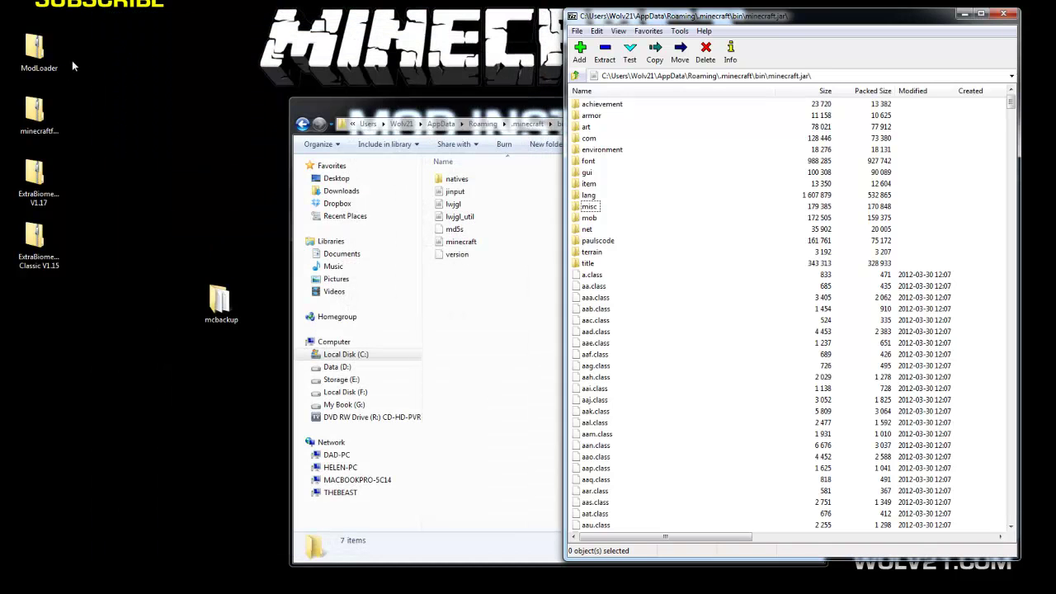
- Open minecraftforge-client-3.1.2.90.zip in 7-Zip, copy all its contents into minecraft.jar, and close the Forge archive
right_click(39, 108)
left_click(51, 114)
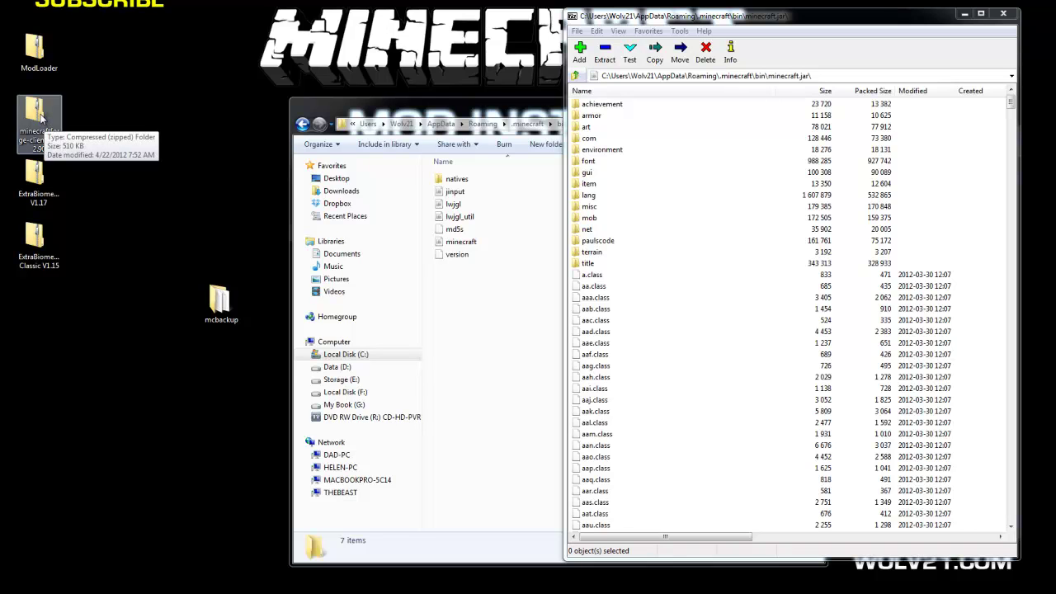
right_click(41, 118)
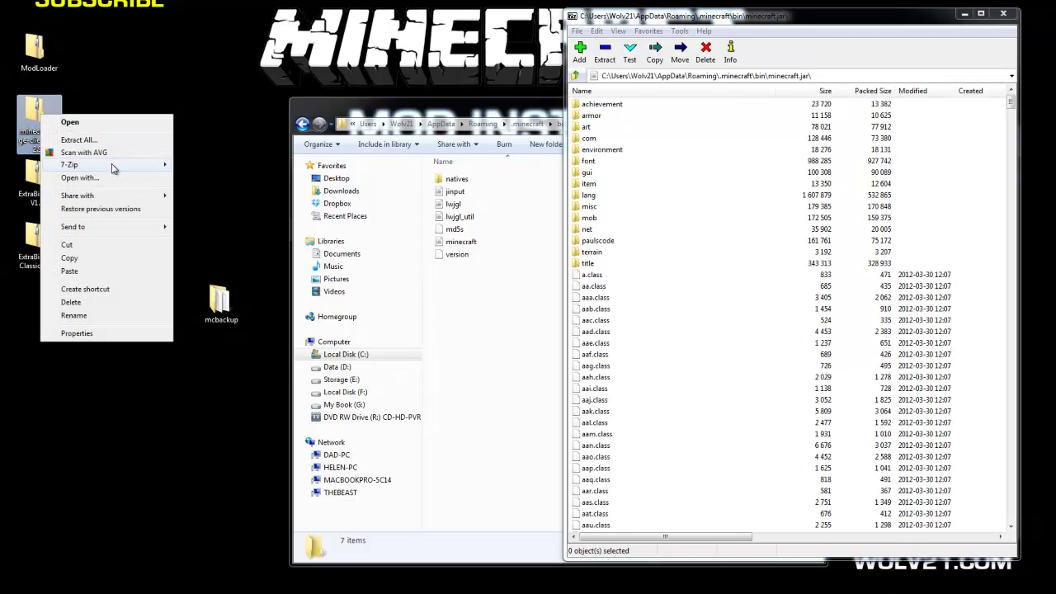
mouse_move(115, 165)
left_click(212, 165)
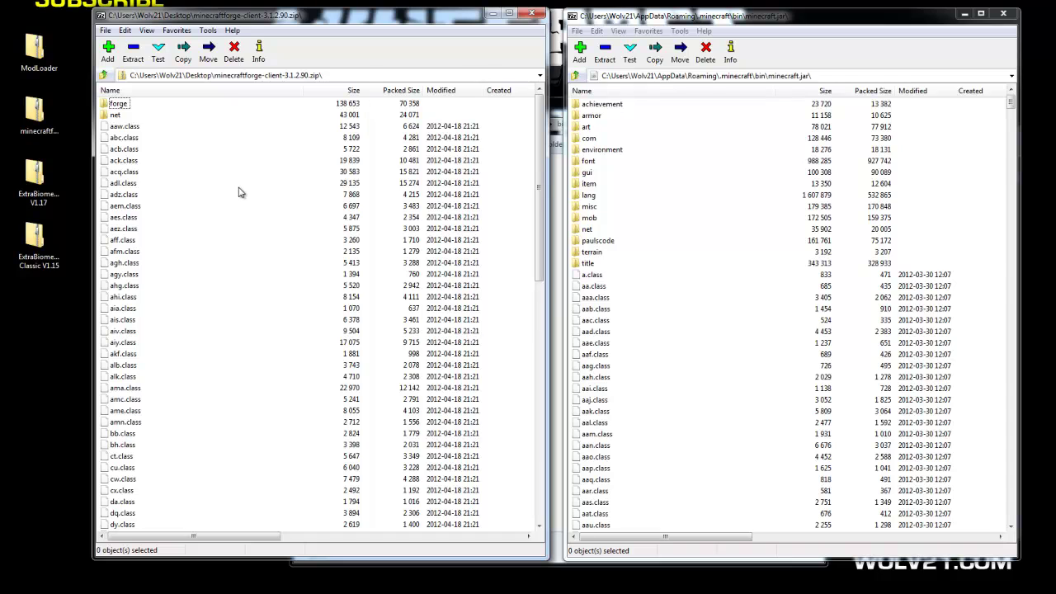
key("ctrl+a")
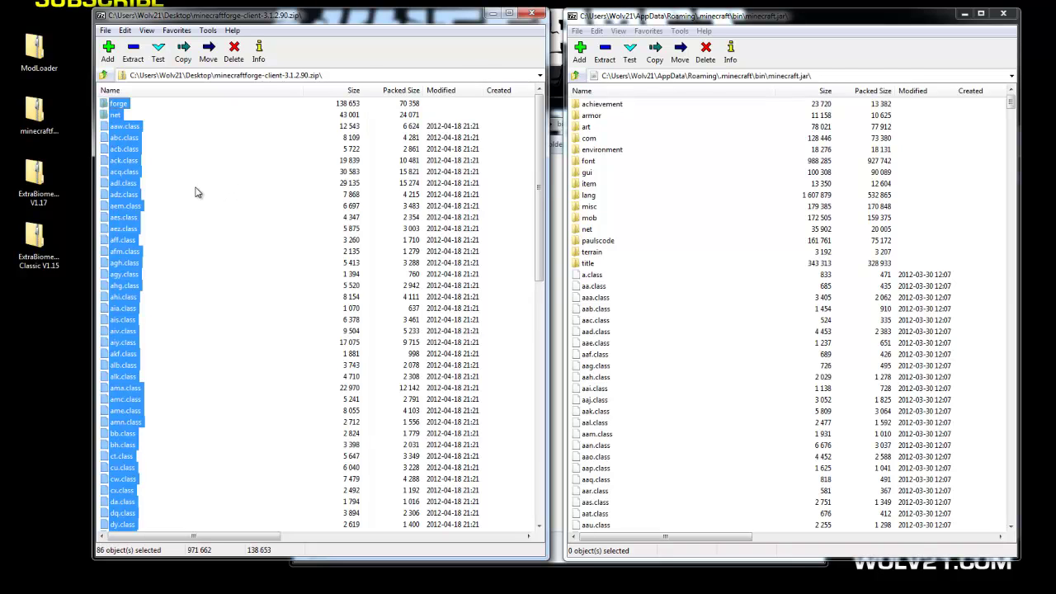
left_click_drag(127, 184, 615, 371)
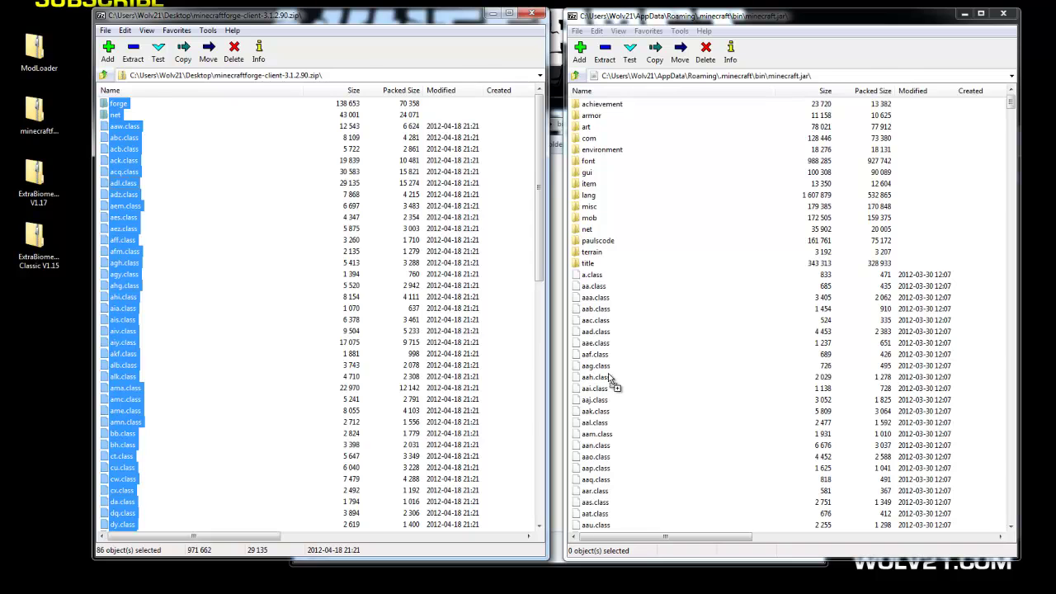
left_click_drag(609, 373, 608, 373)
key("Return")
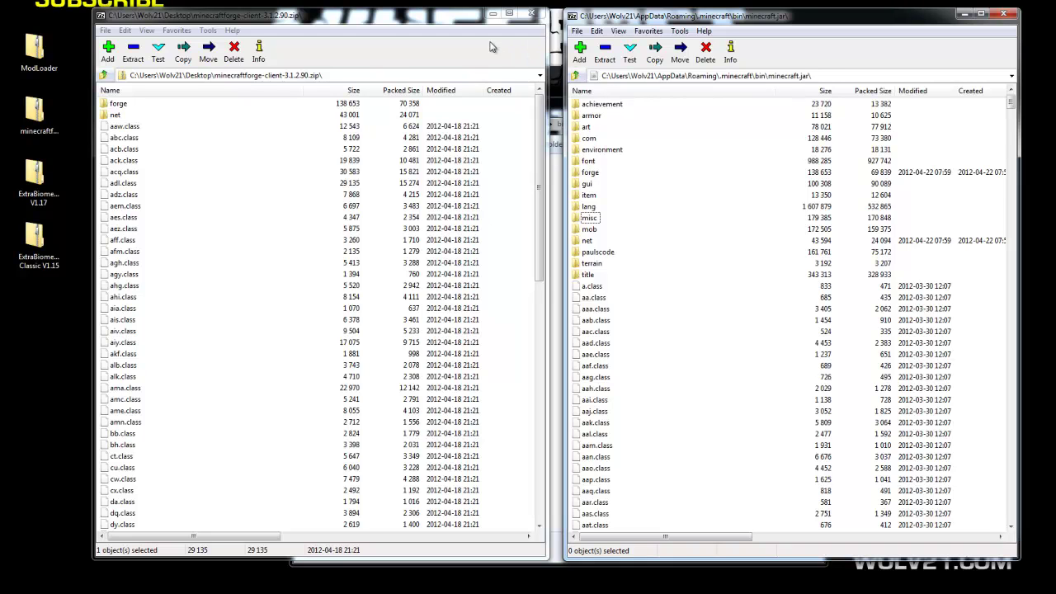
left_click(534, 14)
- Open ExtraBiomesXL V1.17.zip from the desktop in 7-Zip and enter its jar Files folder
left_click(31, 174)
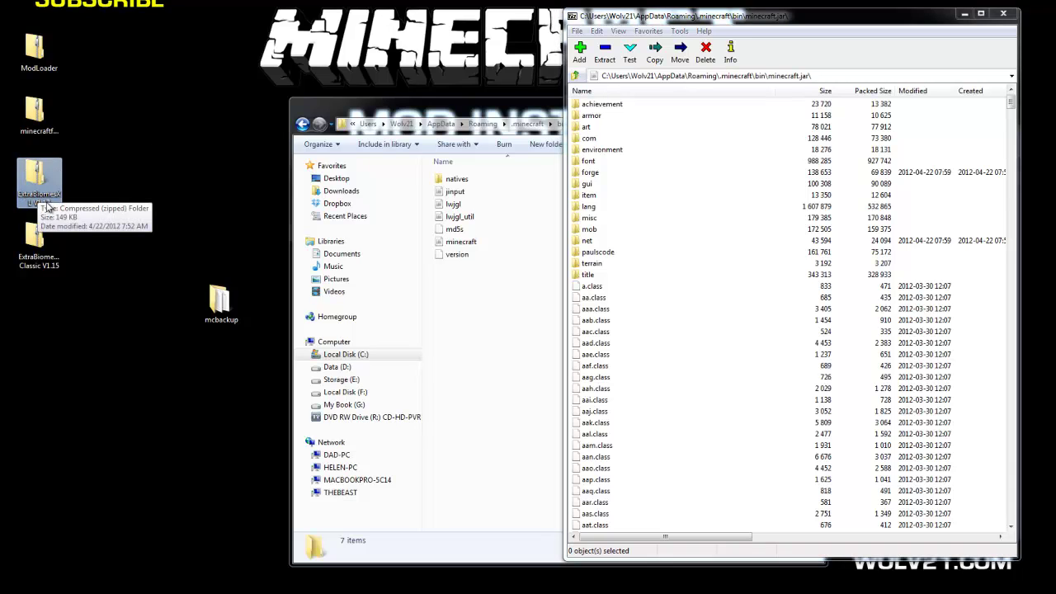
right_click(43, 183)
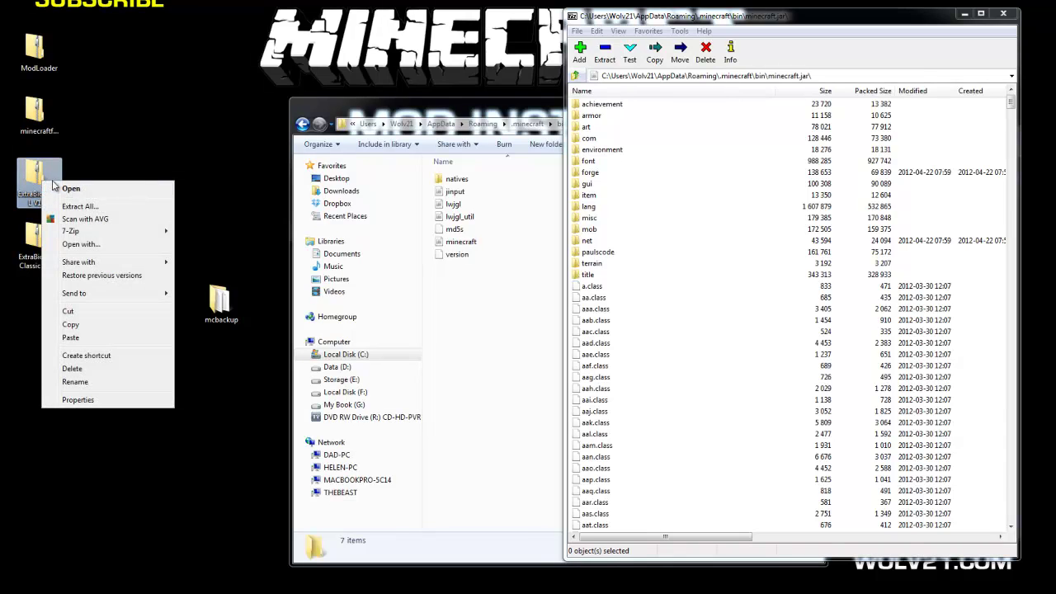
mouse_move(154, 238)
left_click(213, 231)
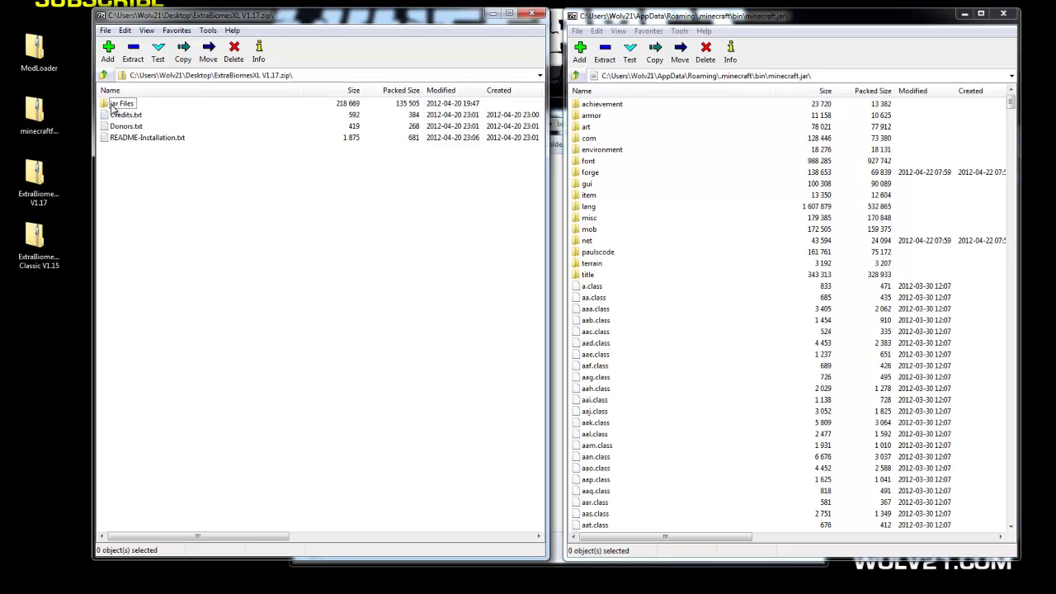
double_click(119, 103)
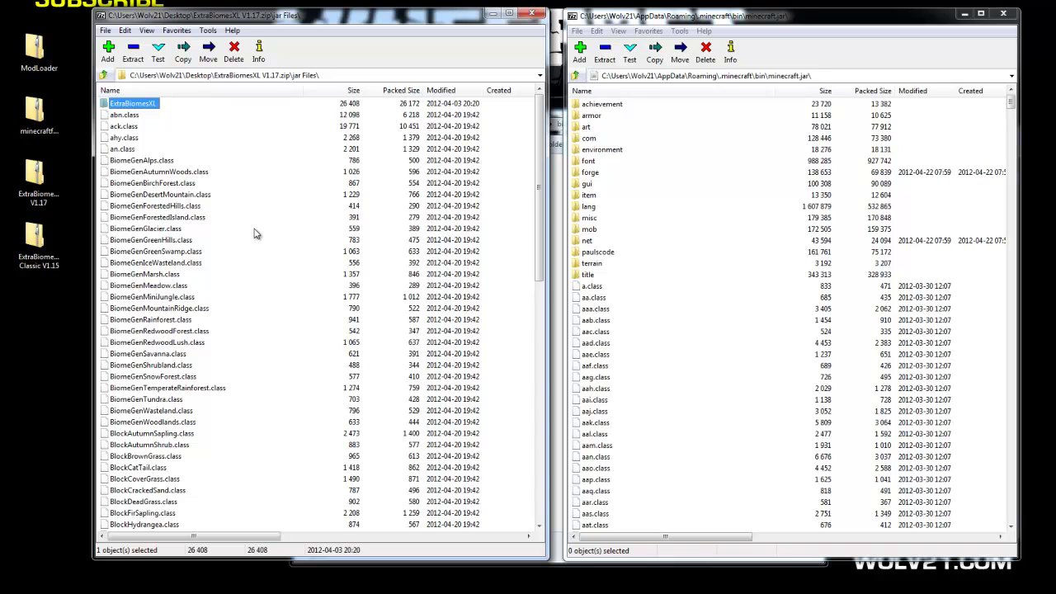
- Copy everything in the jar Files folder into minecraft.jar, and close both archives
key("ctrl+a")
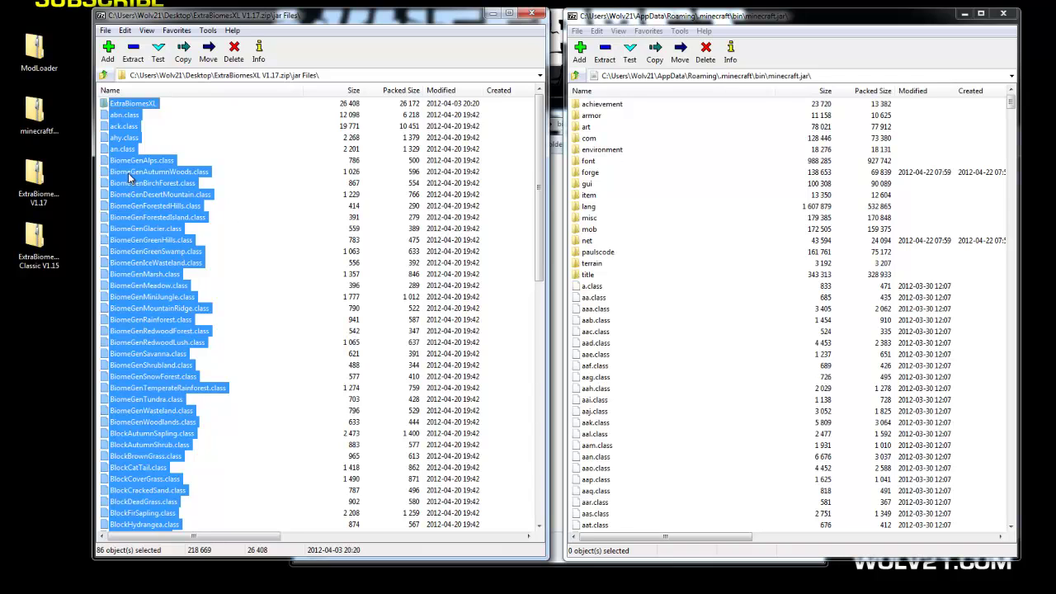
left_click_drag(128, 173, 130, 176)
left_click_drag(627, 401, 635, 396)
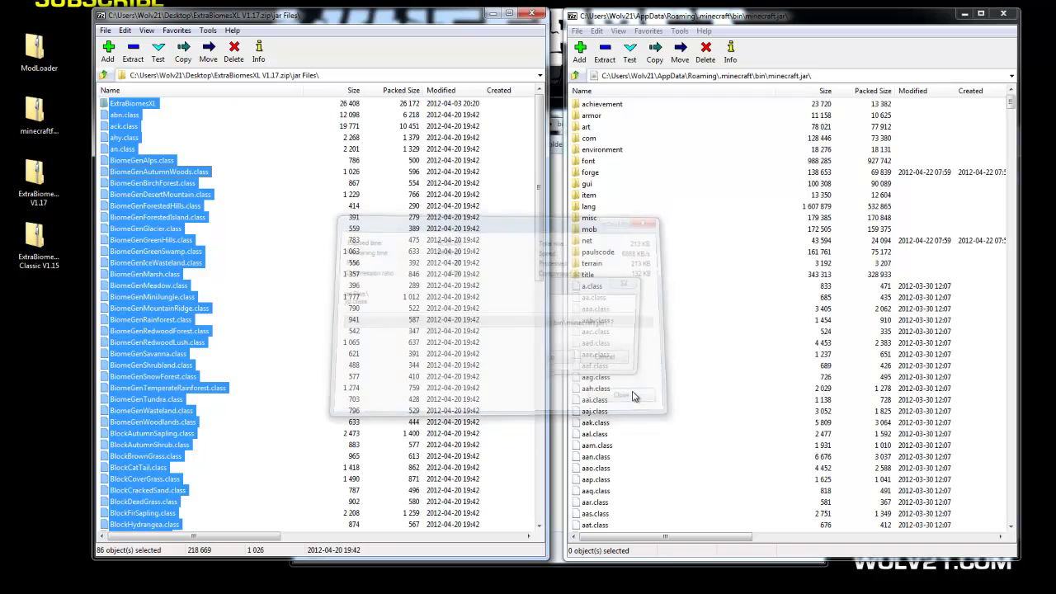
left_click(495, 359)
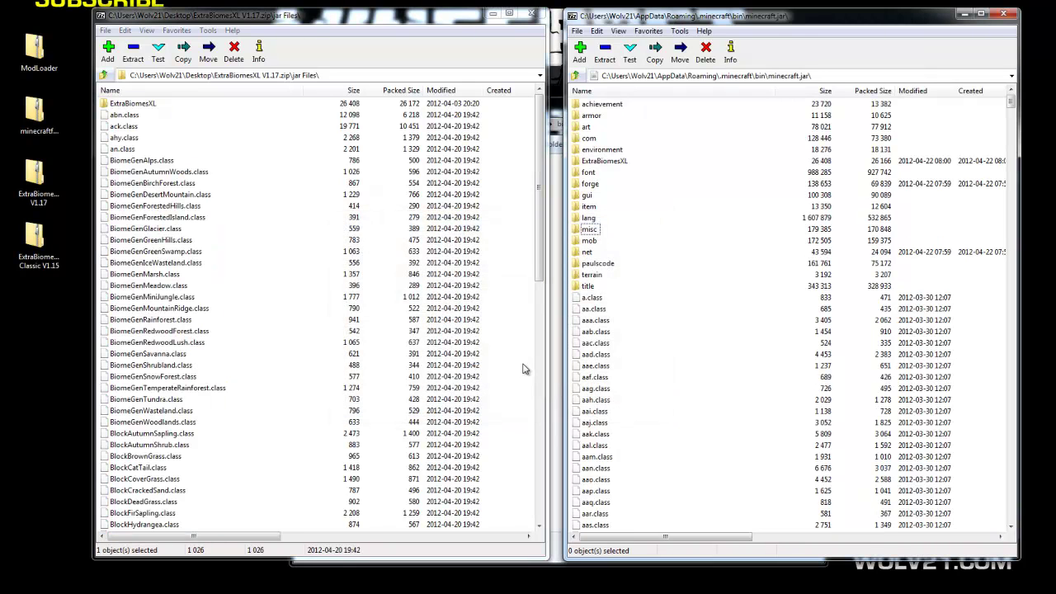
left_click(532, 14)
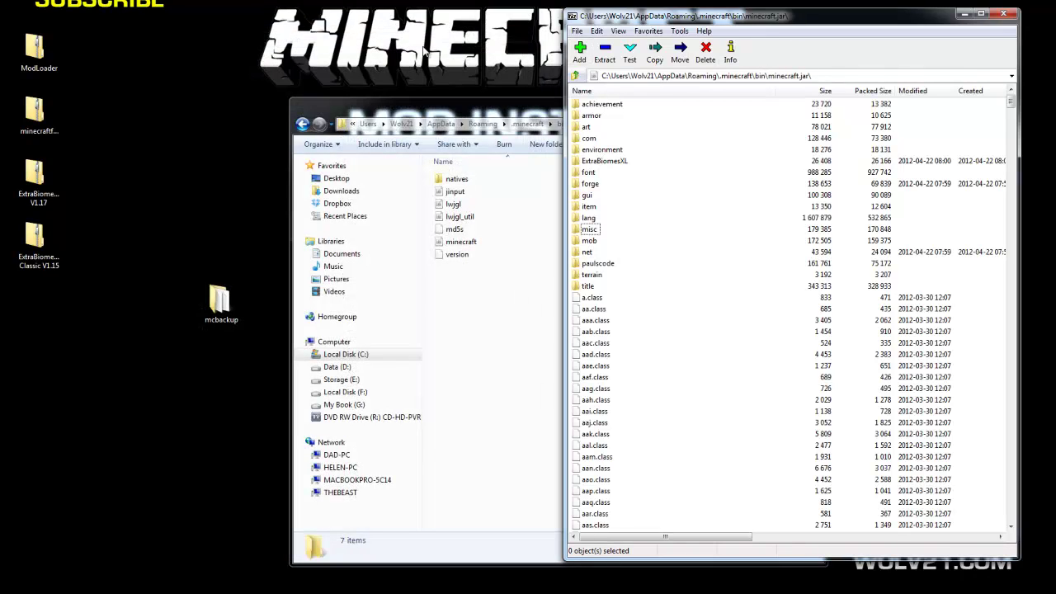
left_click(1003, 14)
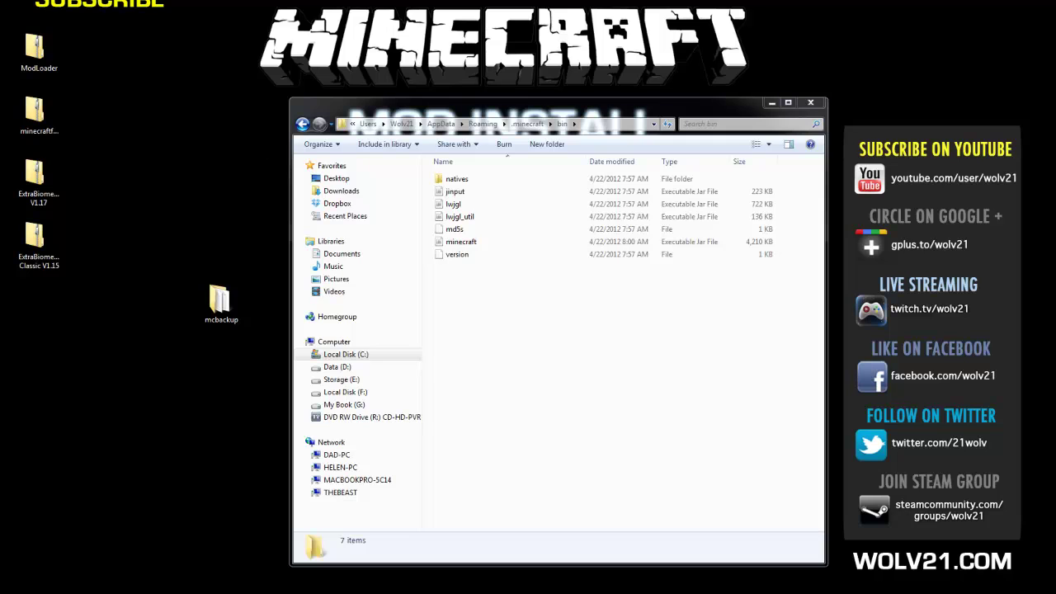
- Switch to the Minecraft launcher, log in with the remembered account, and start setting up a new singleplayer world
double_click(587, 242)
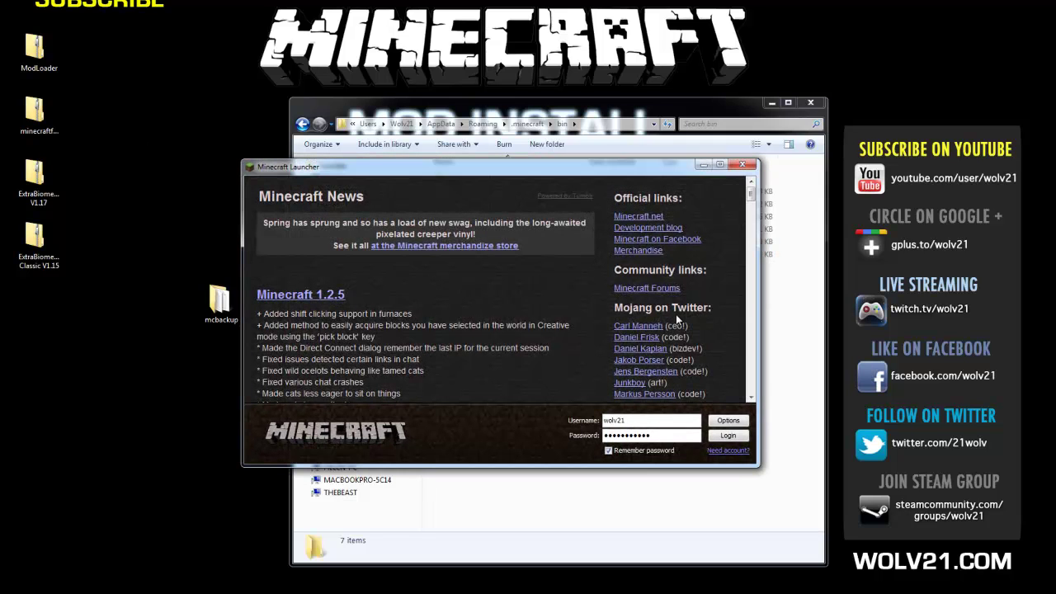
left_click(738, 435)
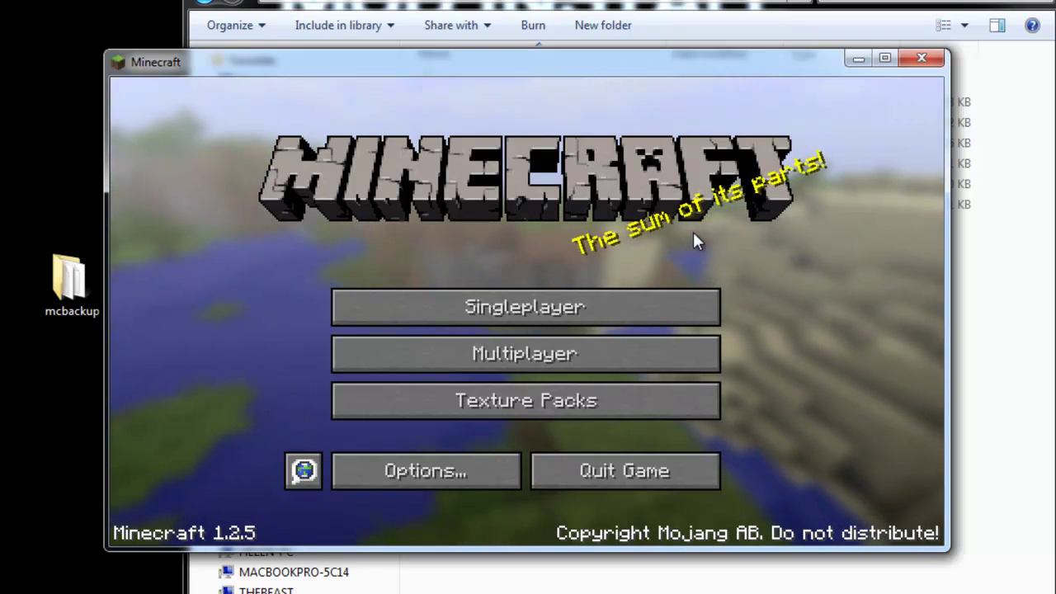
left_click(537, 306)
left_click(665, 462)
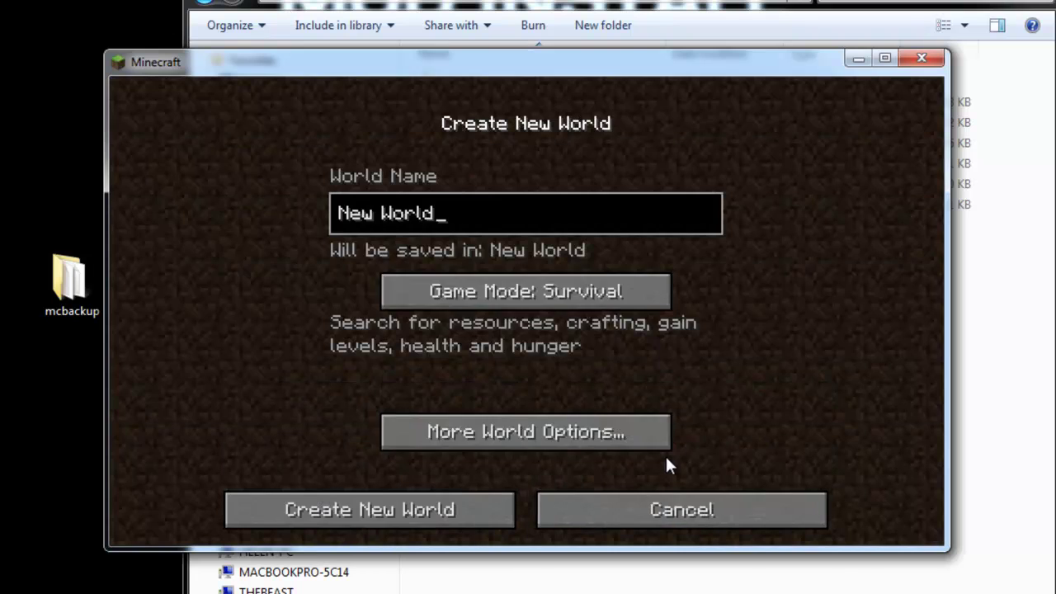
- Set the game mode to Creative and create the world named New World
left_click(543, 287)
left_click(549, 288)
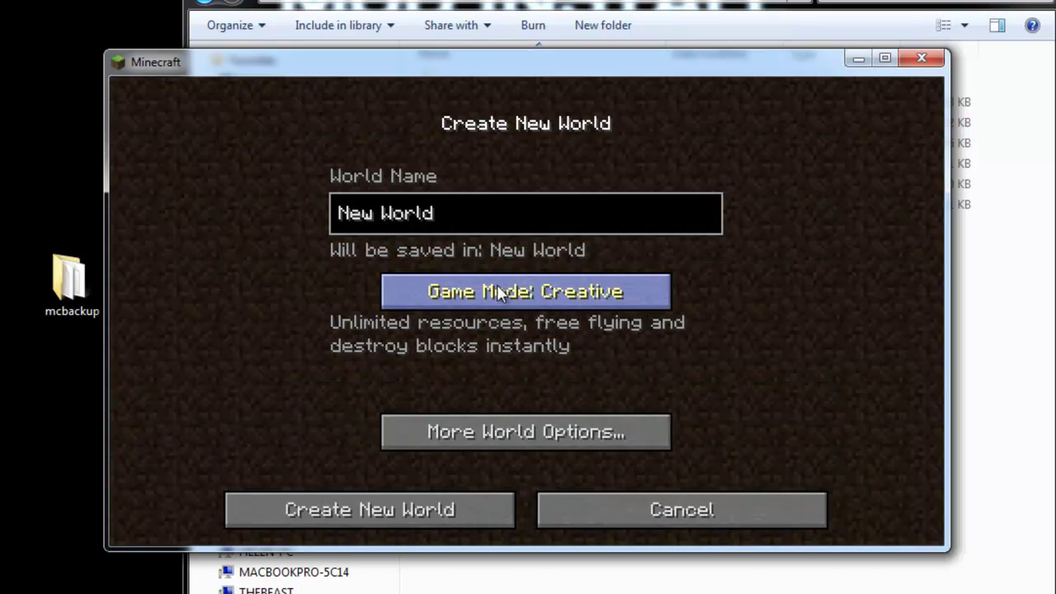
left_click(384, 505)
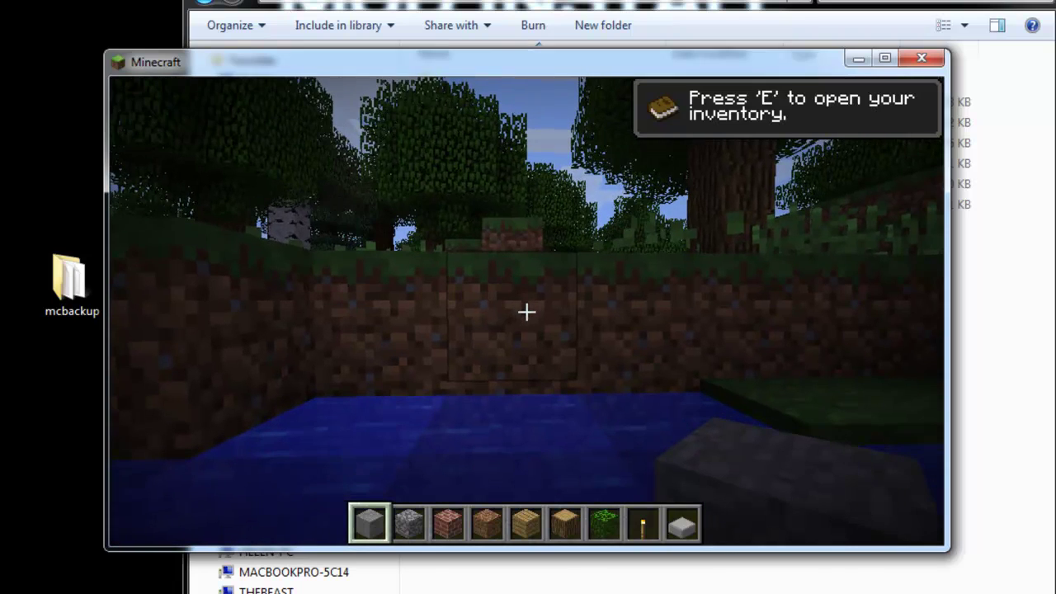
- Fly over the new world and examine its terrain and biomes, checking the item inventory briefly along the way
key("w")
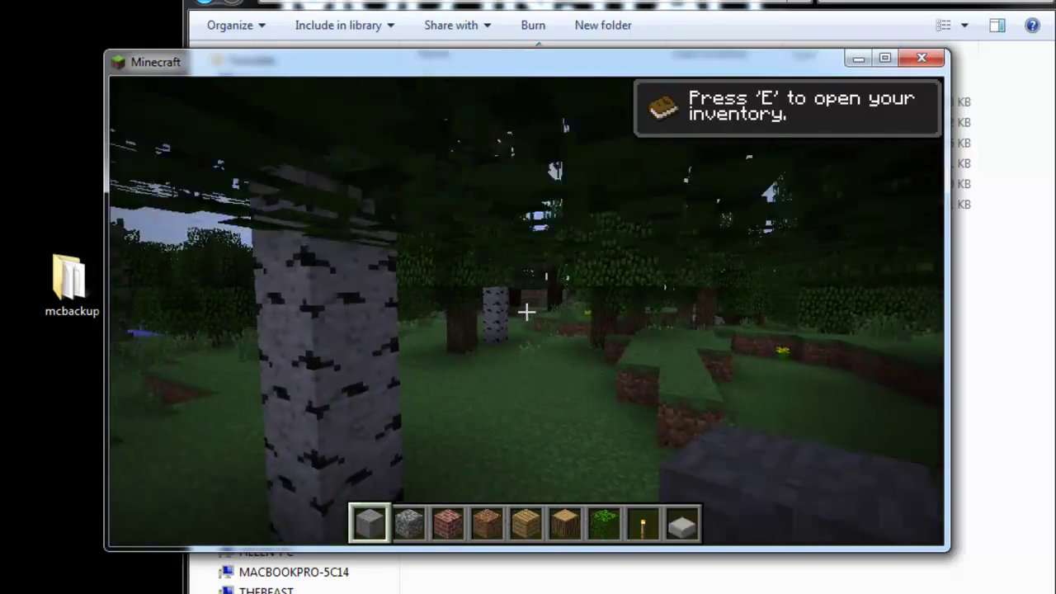
key("space")
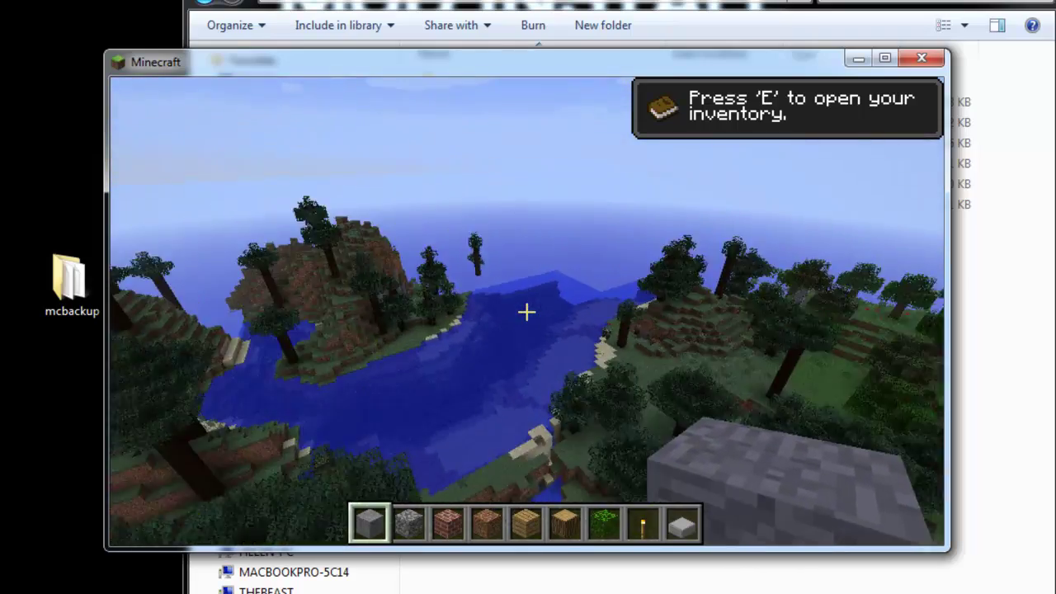
key("e")
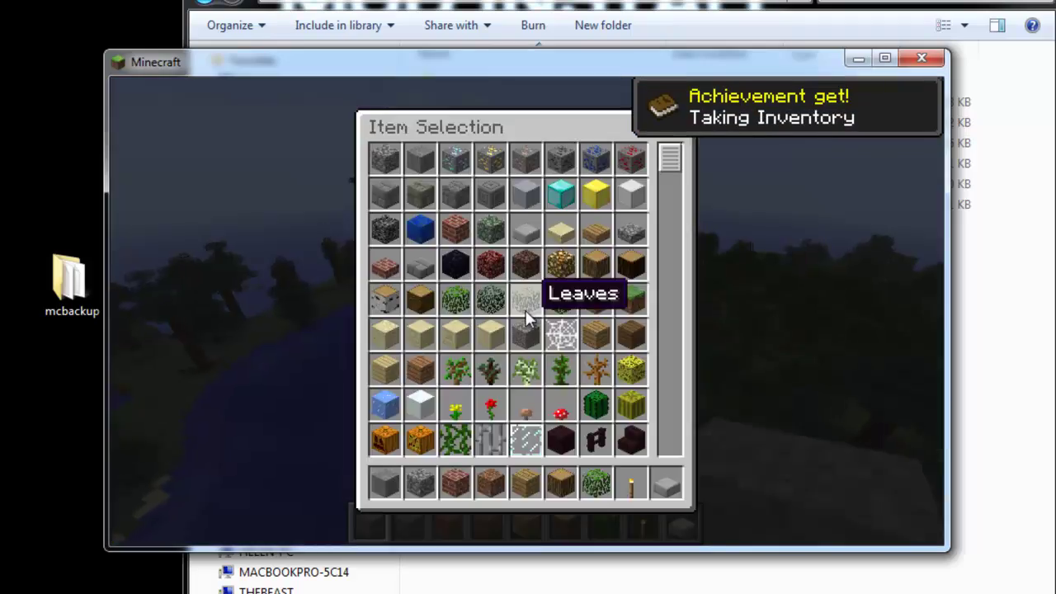
key("e")
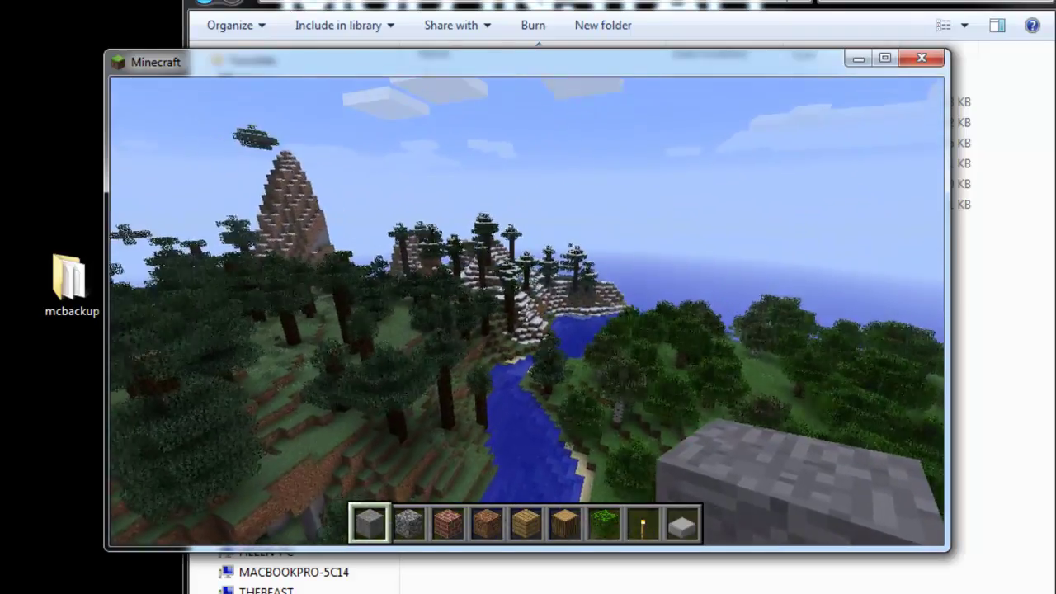
key("w")
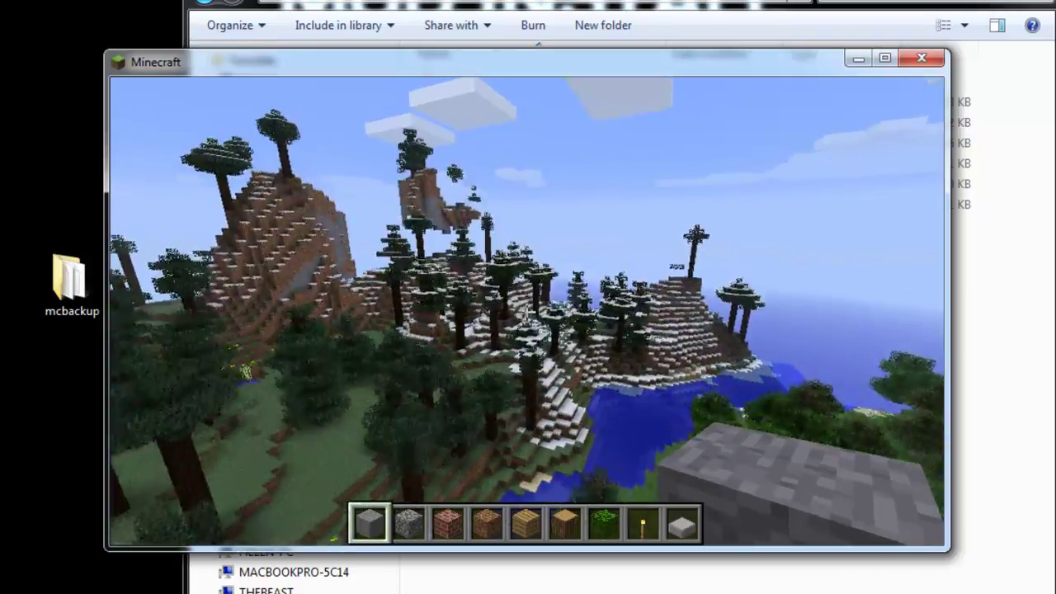
key("w")
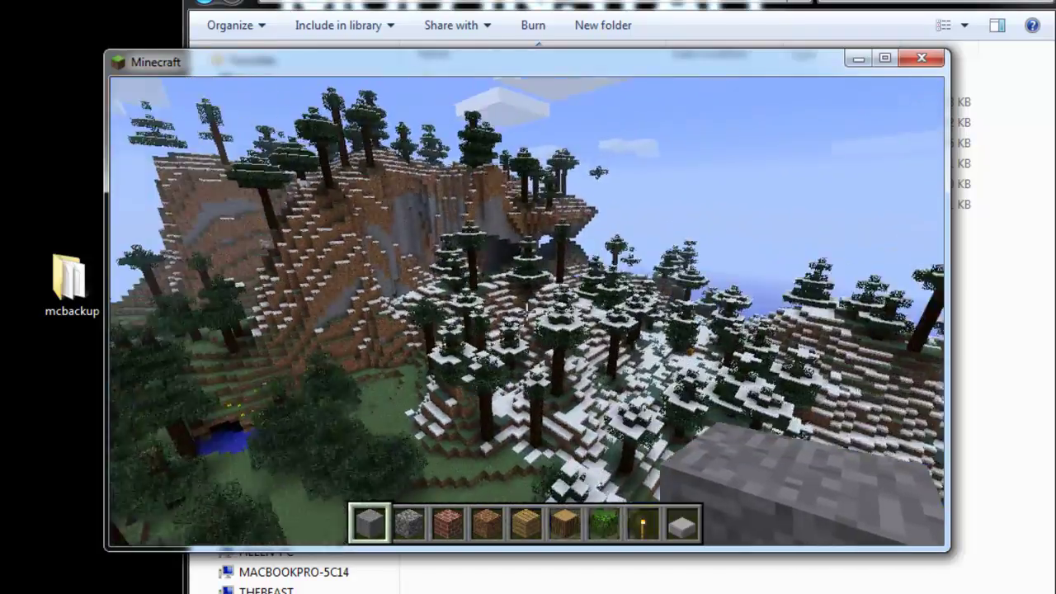
key("space")
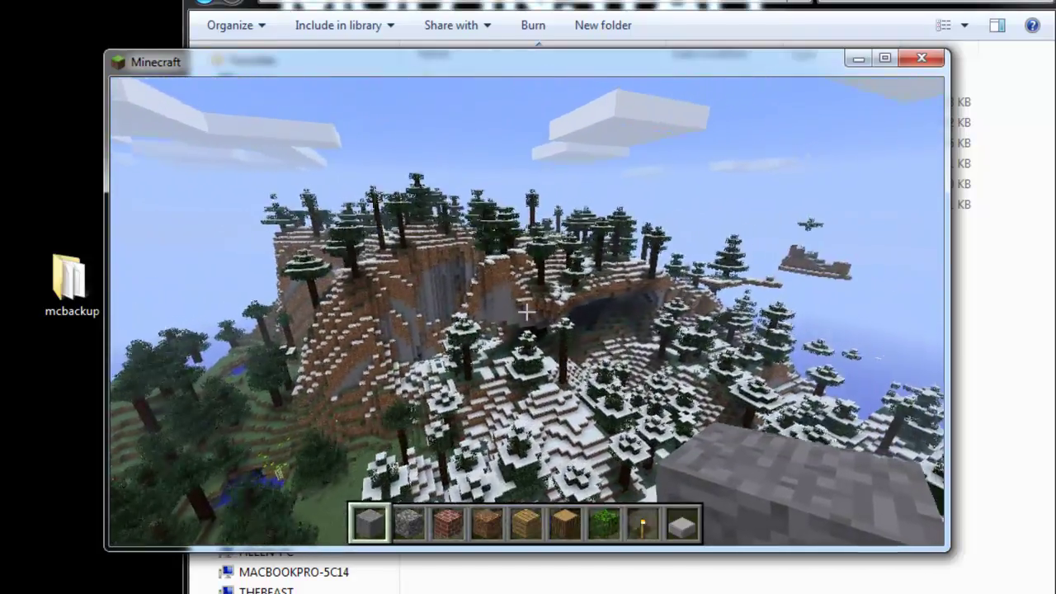
key("w")
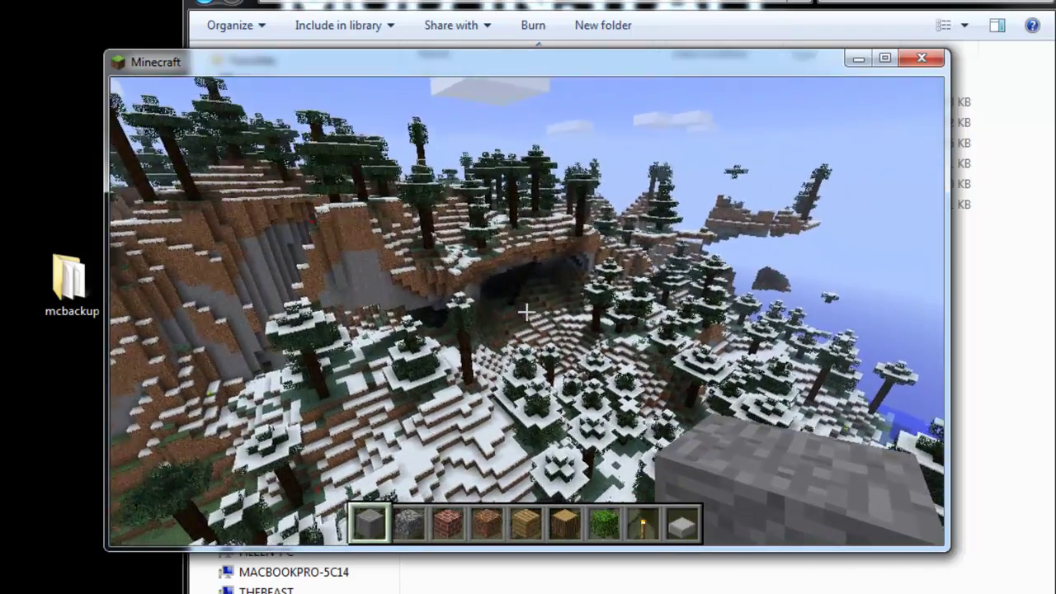
- Look through the creative item selection for the blocks and plants added by ExtraBiomesXL
key("e")
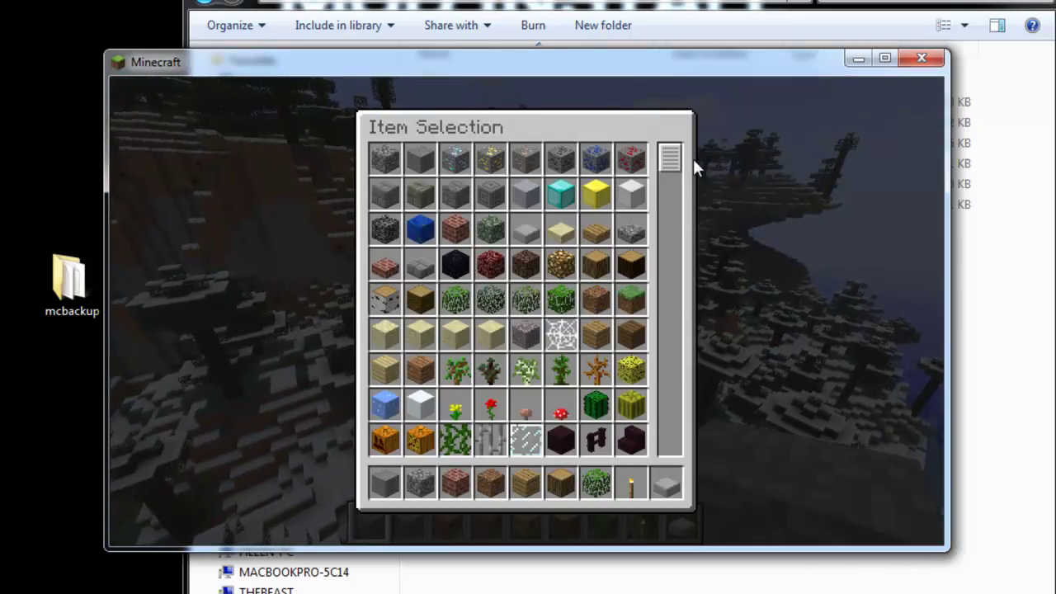
left_click_drag(670, 158, 667, 256)
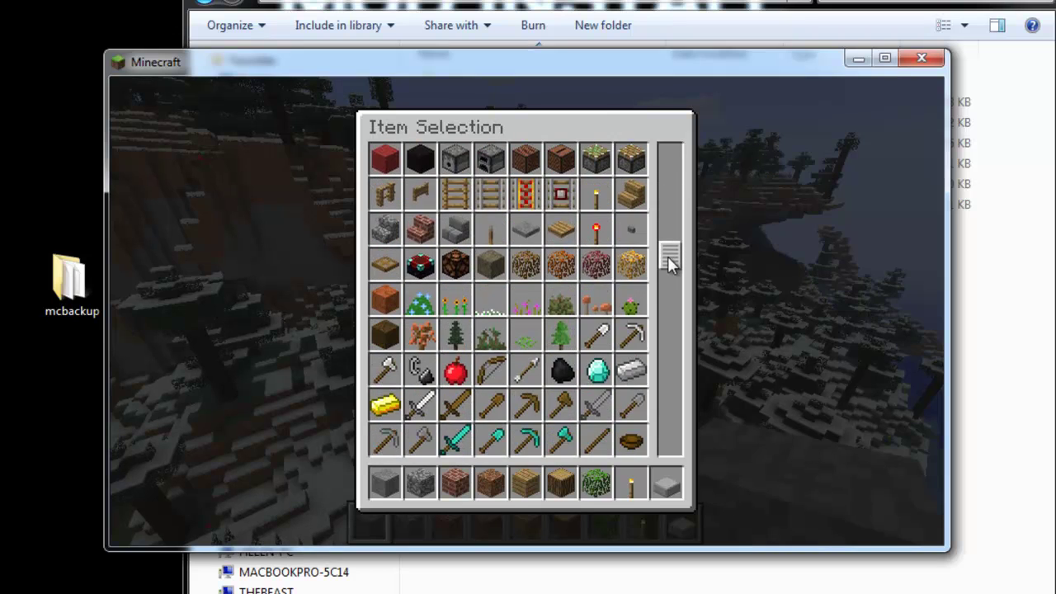